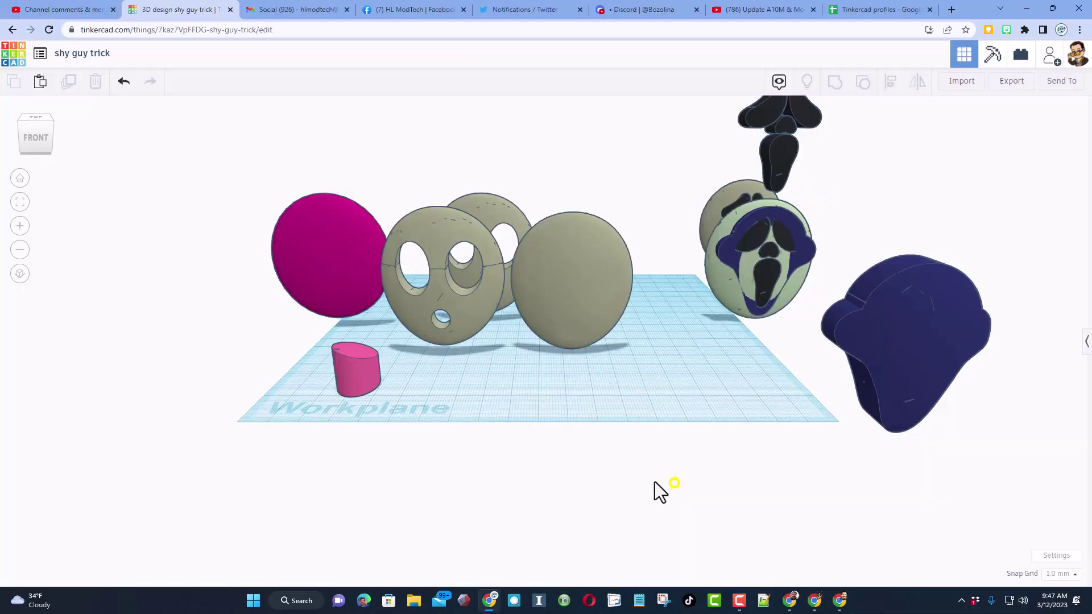
Orbit the shy guy trick design on the Tinkercad workplane
{"action": "right_click_drag", "start_coordinate": [654, 482], "coordinate": [476, 343]}
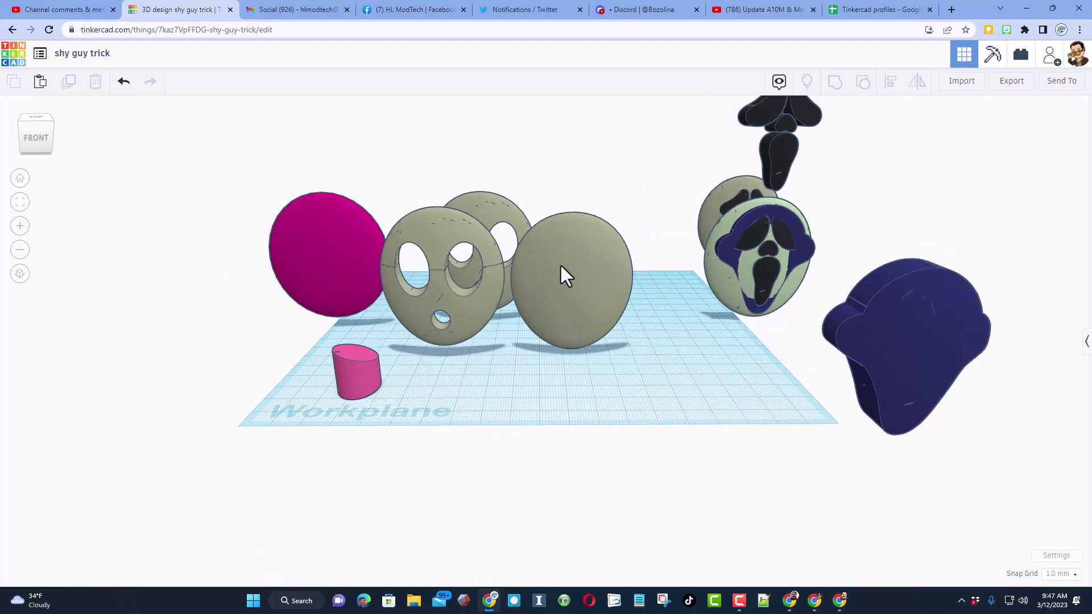
Orbit the workplane to compare the mask and face shapes
{"action": "right_click_drag", "start_coordinate": [538, 343], "coordinate": [434, 217]}
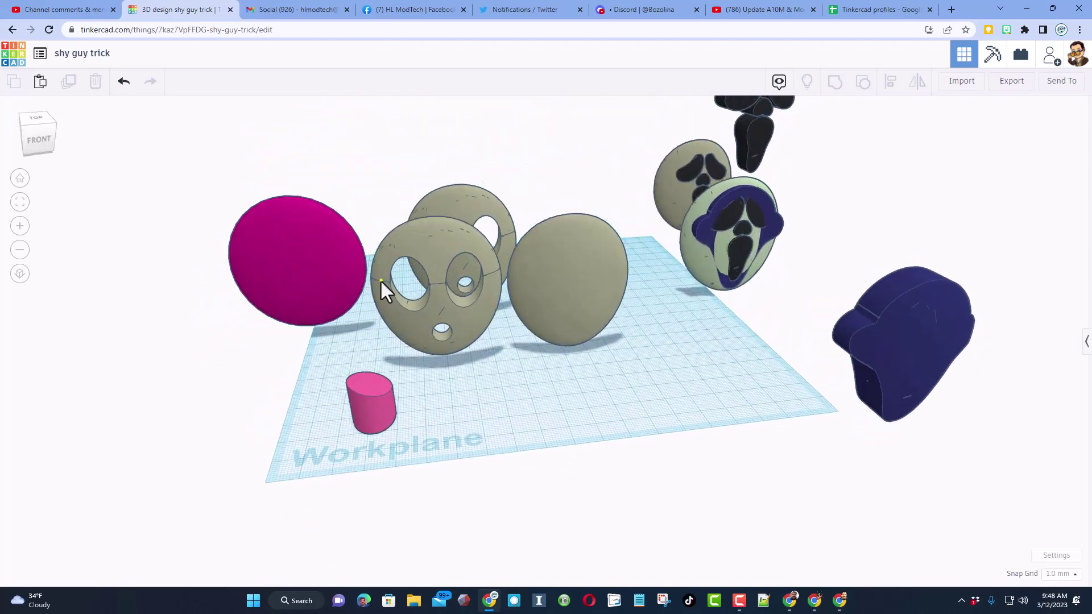
{"action": "right_click_drag", "start_coordinate": [292, 271], "coordinate": [582, 405]}
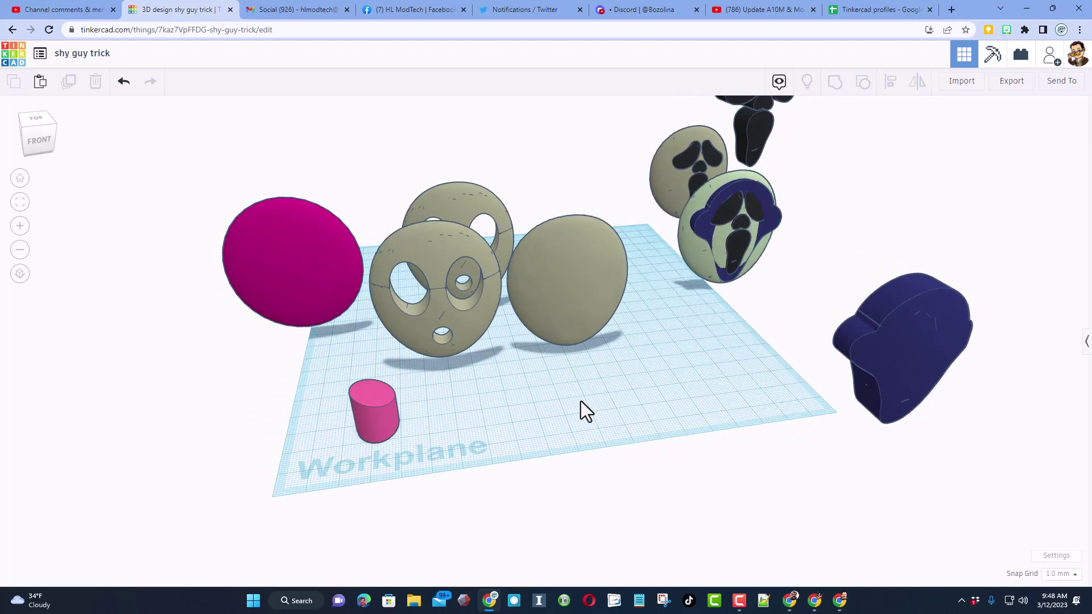
Export only the selected shy guy face as shy guy.stl into Downloads
{"action": "left_click", "coordinate": [464, 318]}
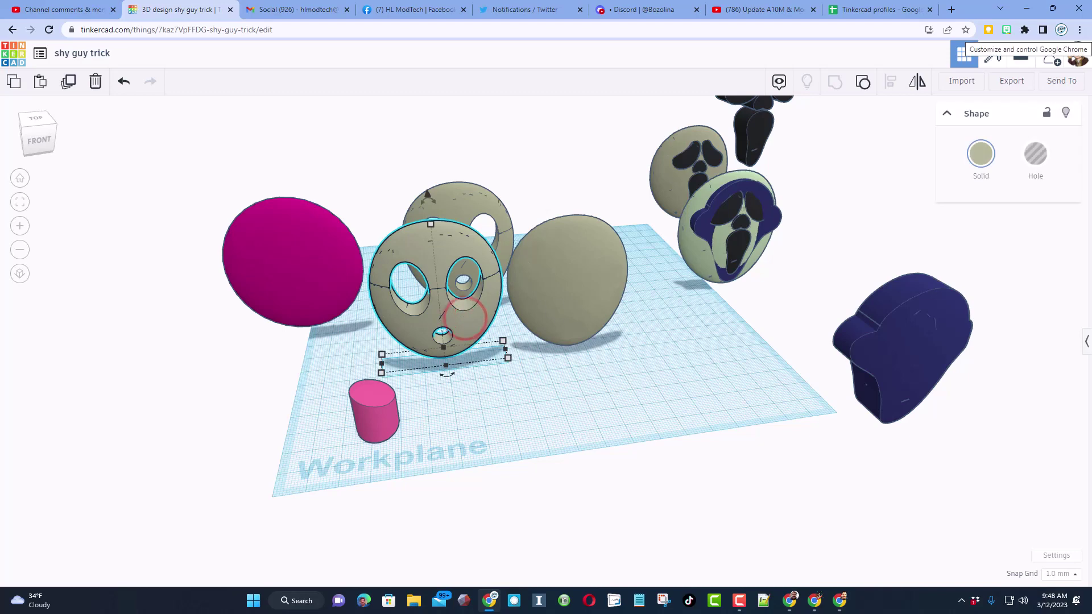
{"action": "left_click", "coordinate": [1006, 81]}
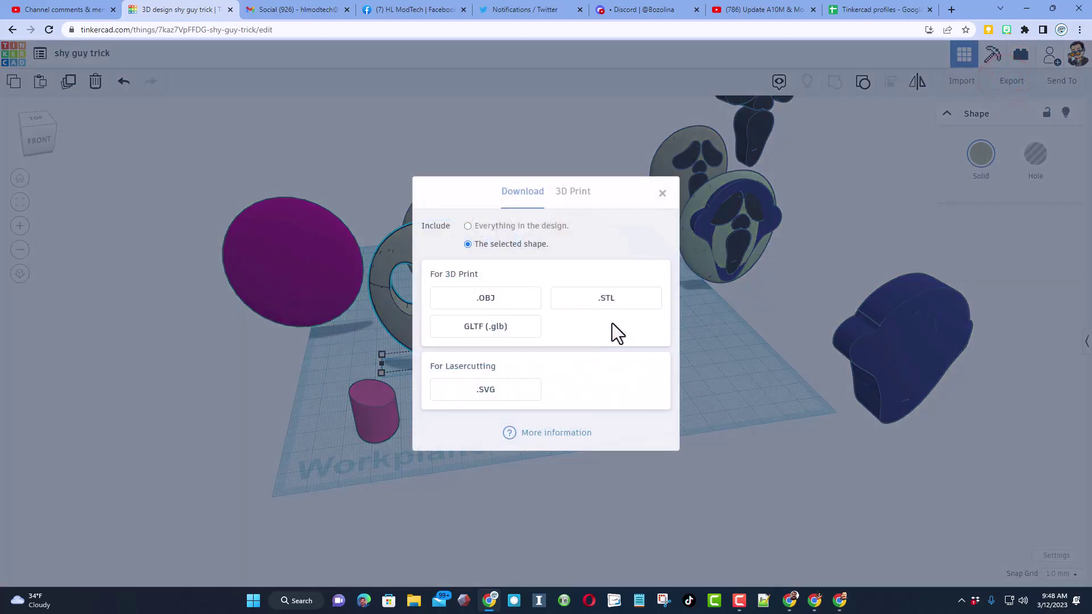
{"action": "left_click", "coordinate": [607, 310]}
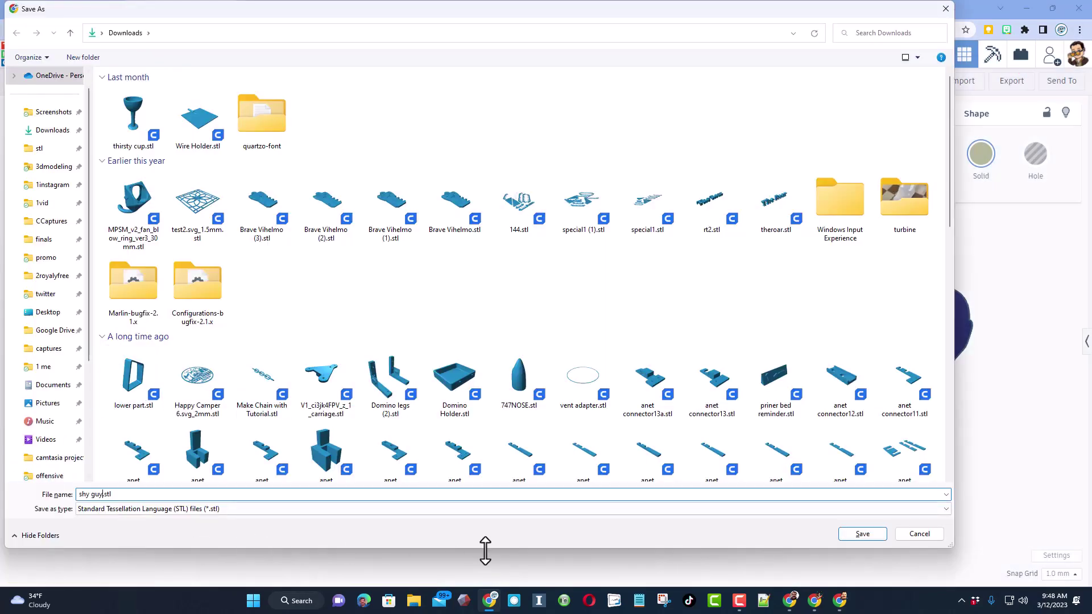
{"action": "left_click", "coordinate": [861, 535]}
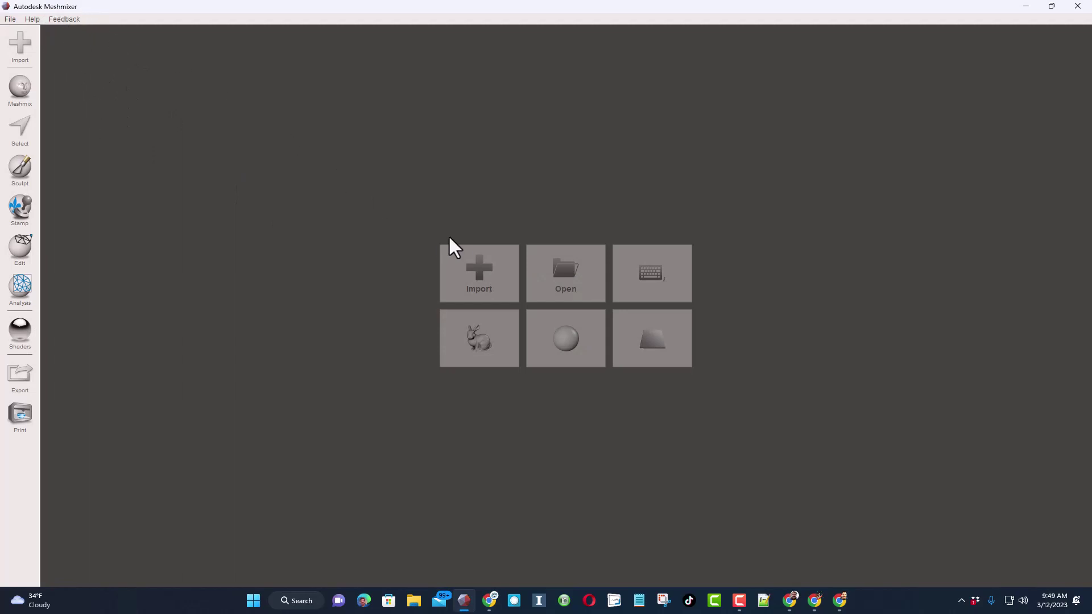
Import shy guy.stl from Downloads and orbit the loaded face mask
{"action": "left_click", "coordinate": [466, 285]}
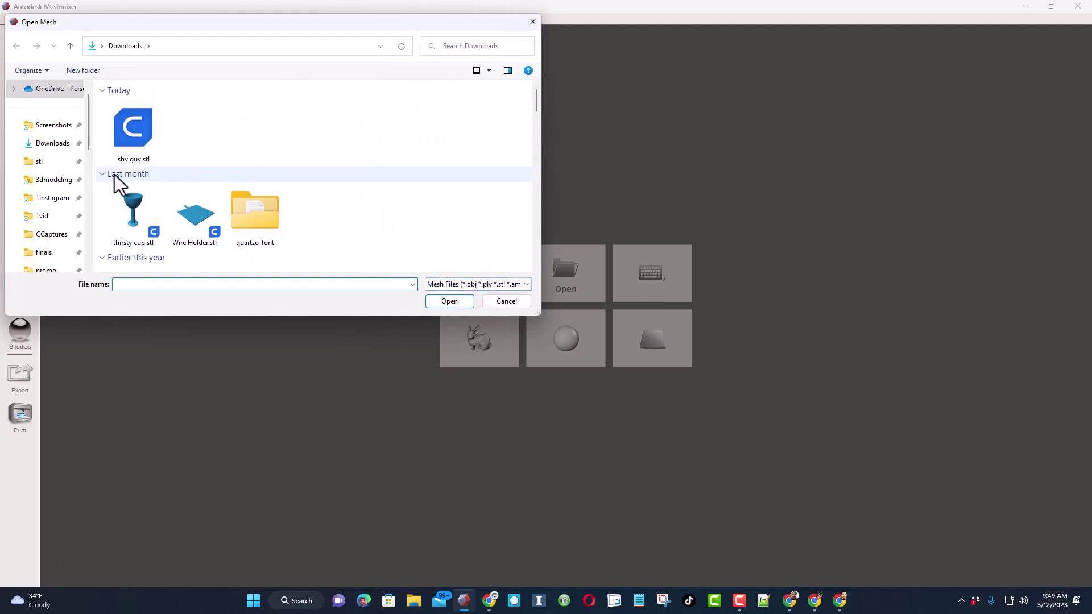
{"action": "left_click", "coordinate": [52, 143]}
{"action": "left_click", "coordinate": [135, 135]}
{"action": "double_click", "coordinate": [136, 135]}
{"action": "right_click_drag", "start_coordinate": [842, 431], "coordinate": [753, 436]}
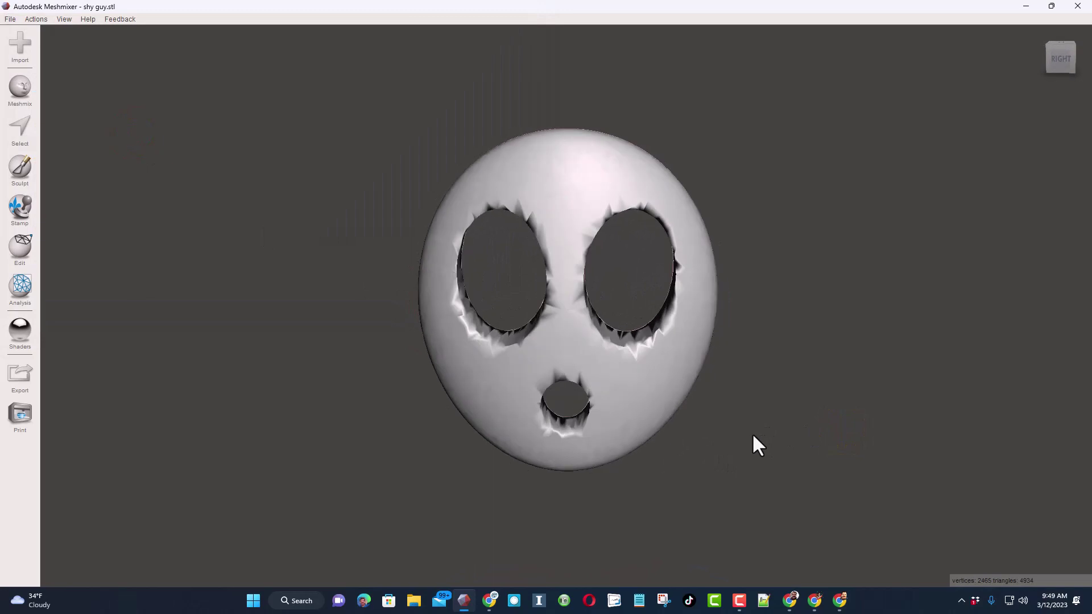
Run the Analysis Inspector to find defects on the mask mesh
{"action": "left_click", "coordinate": [569, 240]}
{"action": "left_click", "coordinate": [26, 260]}
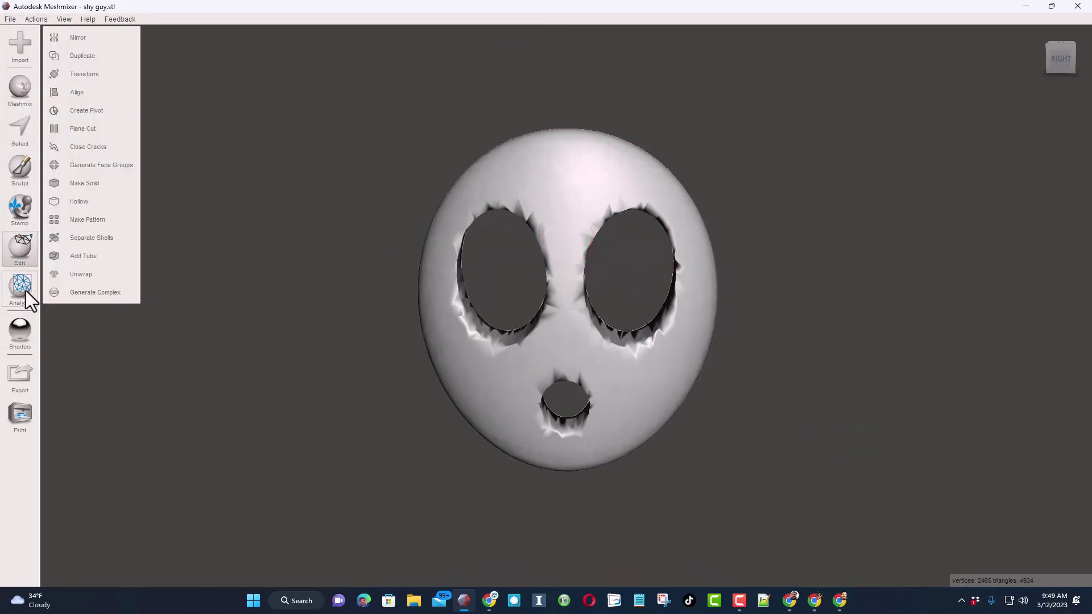
{"action": "left_click", "coordinate": [25, 291]}
{"action": "left_click", "coordinate": [92, 41]}
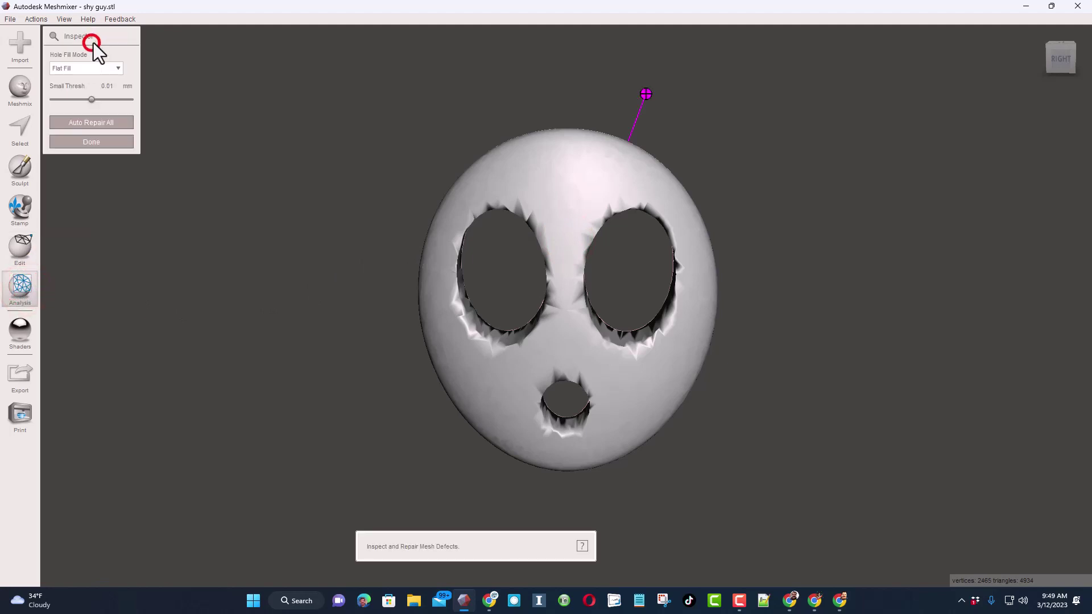
{"action": "mouse_move", "coordinate": [879, 241]}
{"action": "right_mouse_down"}
{"action": "mouse_move", "coordinate": [628, 286]}
{"action": "mouse_move", "coordinate": [625, 218]}
{"action": "mouse_move", "coordinate": [646, 244]}
{"action": "mouse_move", "coordinate": [620, 280]}
{"action": "right_mouse_up"}
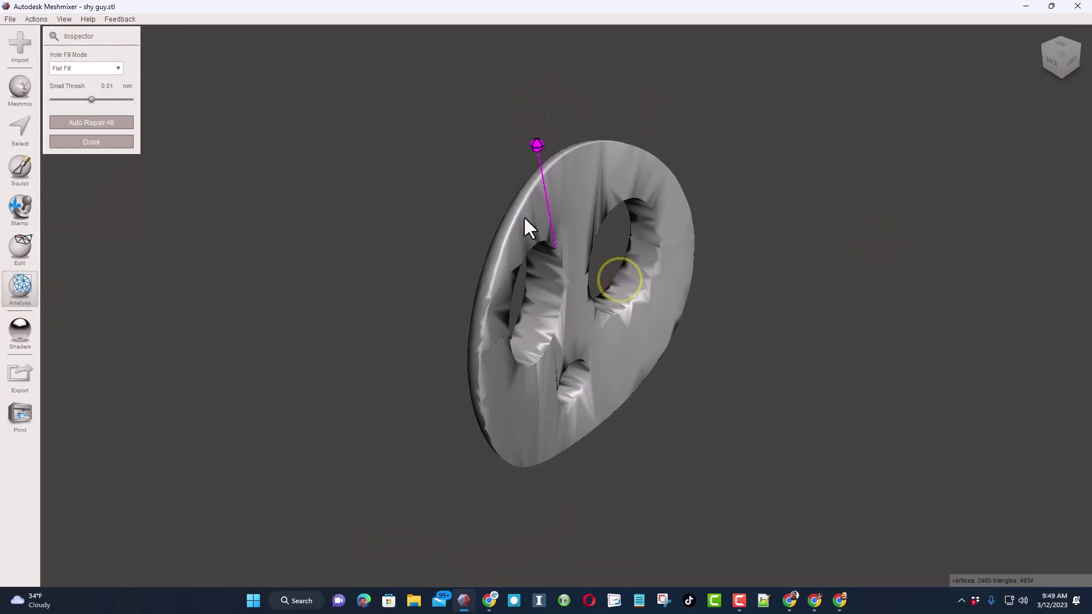
Auto-repair all defects, leaving 2457 vertices and 4922 triangles
{"action": "left_click", "coordinate": [82, 124]}
{"action": "mouse_move", "coordinate": [108, 414]}
{"action": "right_mouse_down"}
{"action": "mouse_move", "coordinate": [364, 382]}
{"action": "mouse_move", "coordinate": [407, 388]}
{"action": "mouse_move", "coordinate": [379, 368]}
{"action": "mouse_move", "coordinate": [478, 302]}
{"action": "right_mouse_up"}
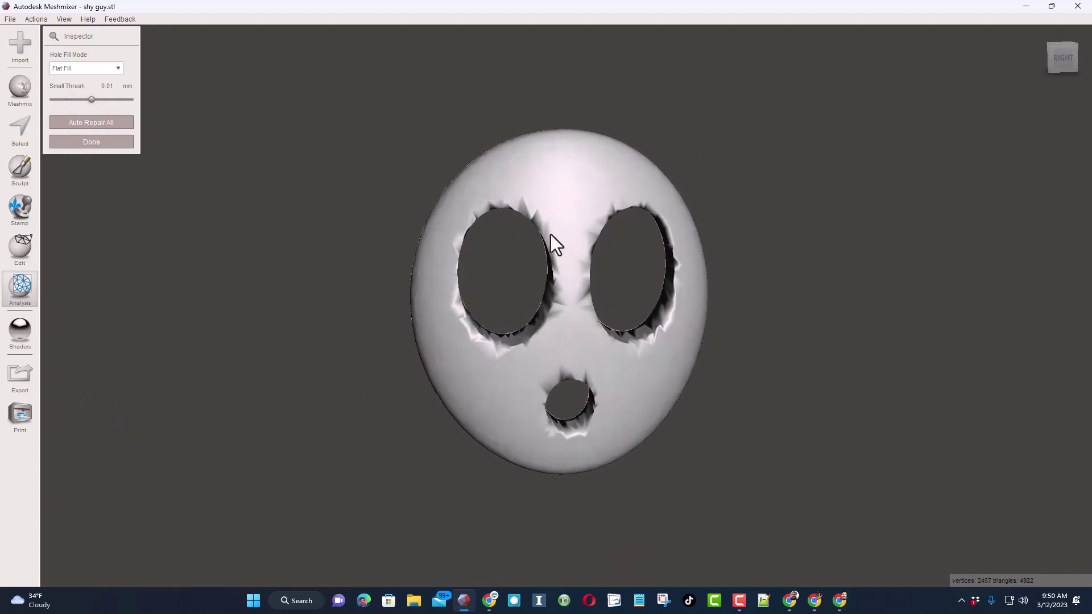
{"action": "right_click_drag", "start_coordinate": [481, 237], "coordinate": [480, 234]}
Paint a selection around the left eye's jagged edge with brush size 47
{"action": "left_click", "coordinate": [24, 129]}
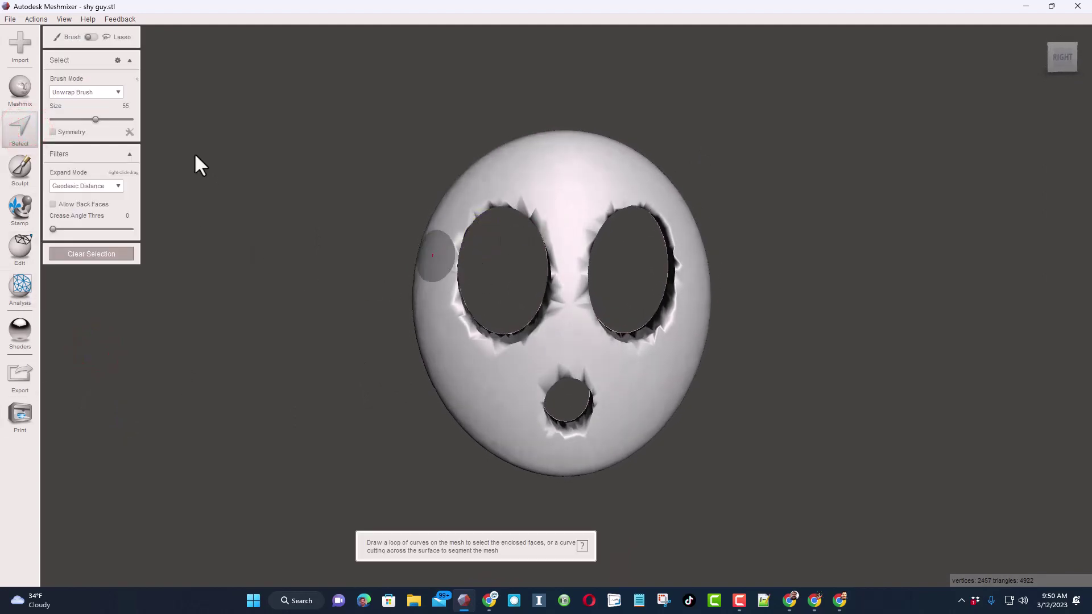
{"action": "left_click_drag", "start_coordinate": [94, 119], "coordinate": [89, 121]}
{"action": "mouse_move", "coordinate": [470, 214]}
{"action": "left_mouse_down"}
{"action": "mouse_move", "coordinate": [444, 258]}
{"action": "mouse_move", "coordinate": [457, 284]}
{"action": "left_mouse_up"}
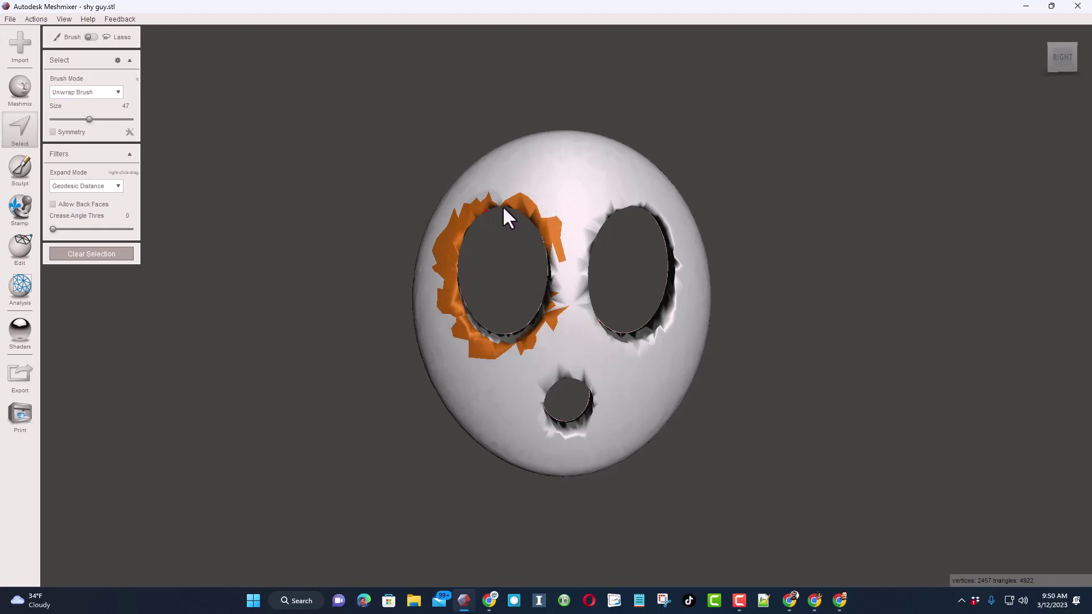
{"action": "right_click_drag", "start_coordinate": [515, 258], "coordinate": [497, 227]}
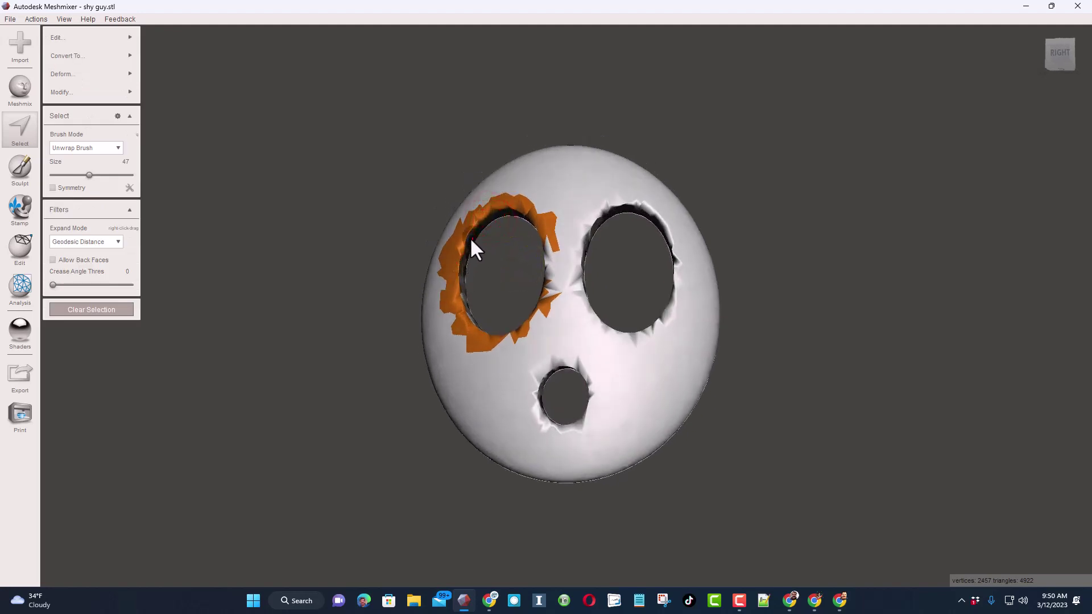
{"action": "scroll", "coordinate": [422, 233], "scroll_direction": "up", "scroll_amount": 3}
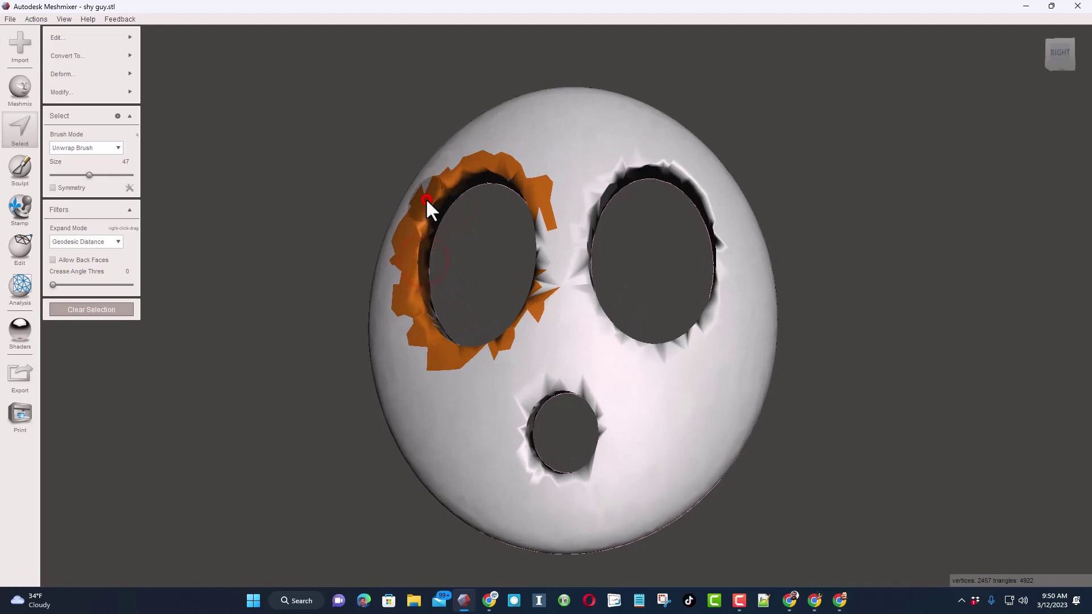
{"action": "right_click_drag", "start_coordinate": [432, 217], "coordinate": [535, 182]}
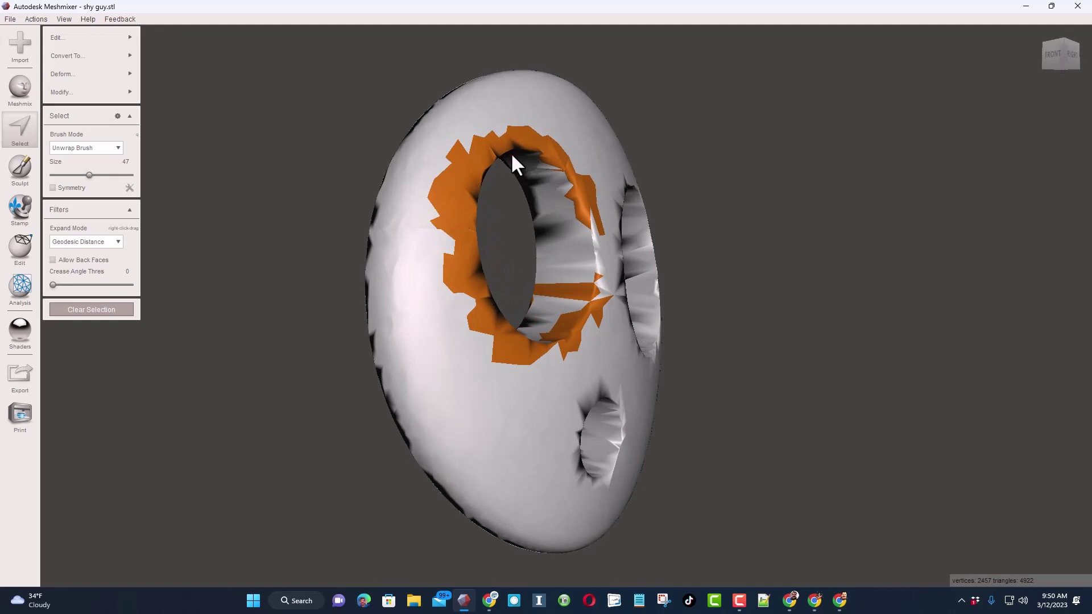
{"action": "right_click_drag", "start_coordinate": [540, 336], "coordinate": [483, 401]}
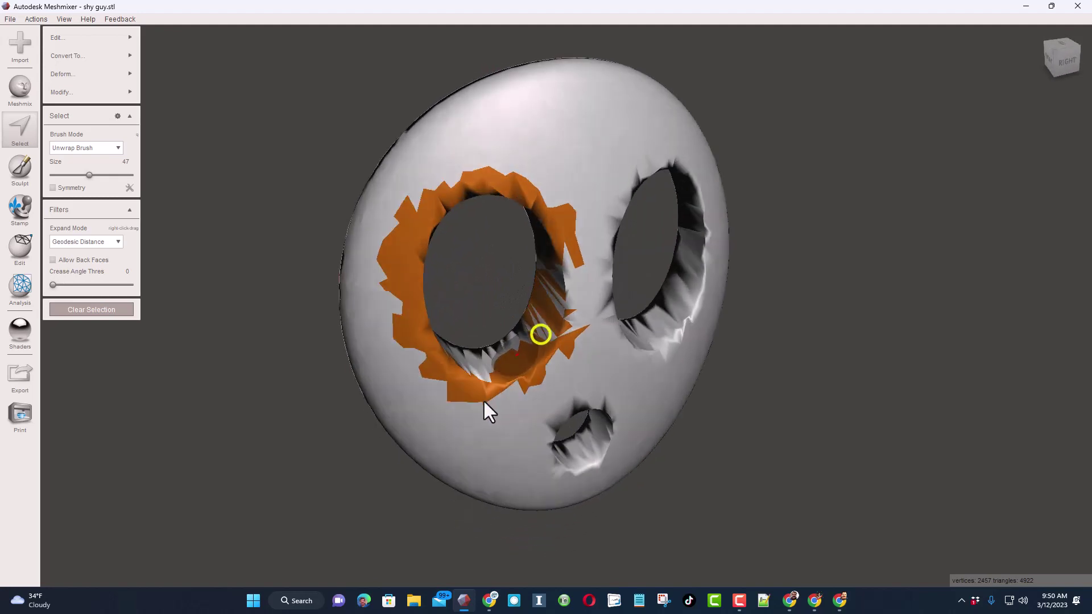
{"action": "right_click_drag", "start_coordinate": [399, 358], "coordinate": [434, 341]}
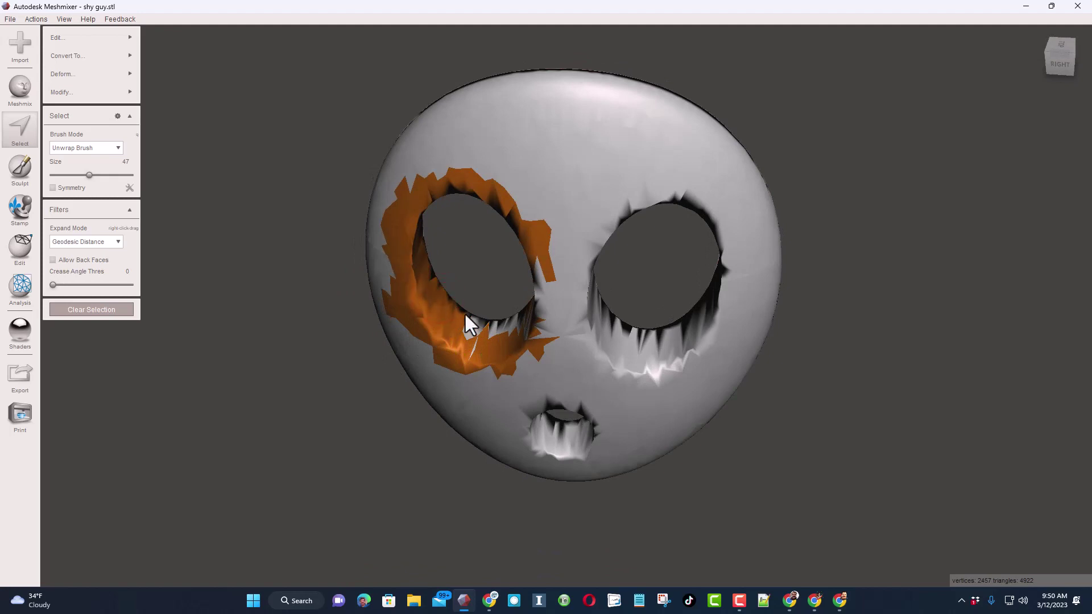
{"action": "right_click_drag", "start_coordinate": [518, 318], "coordinate": [606, 268]}
{"action": "left_click", "coordinate": [541, 331]}
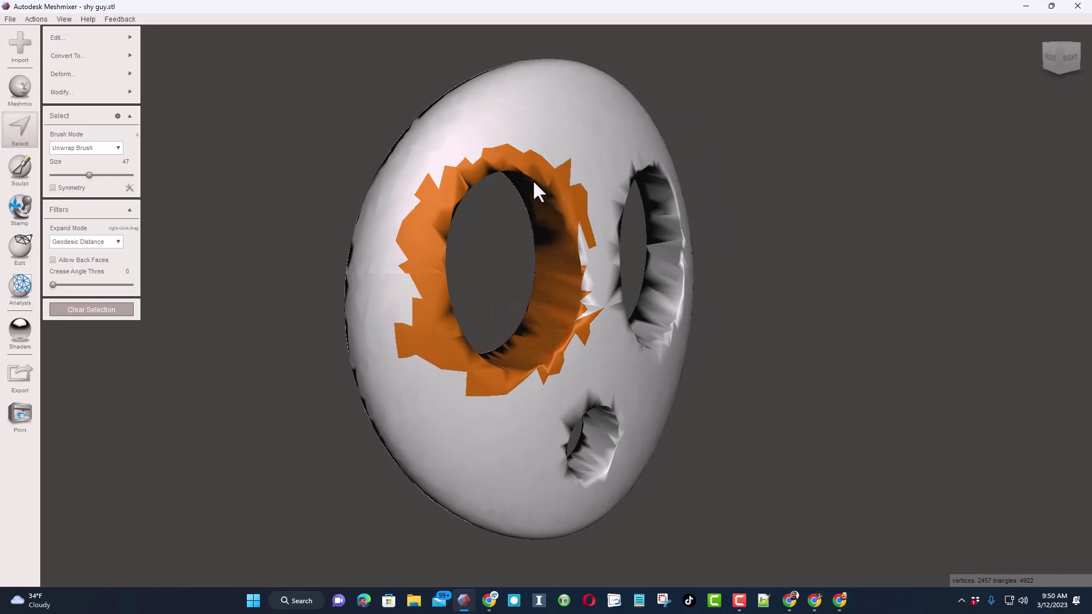
Delete the selected left-eye faces, leaving 2235 vertices and 4337 triangles
{"action": "right_click_drag", "start_coordinate": [529, 193], "coordinate": [387, 170]}
{"action": "scroll", "coordinate": [483, 238], "scroll_direction": "up", "scroll_amount": 3}
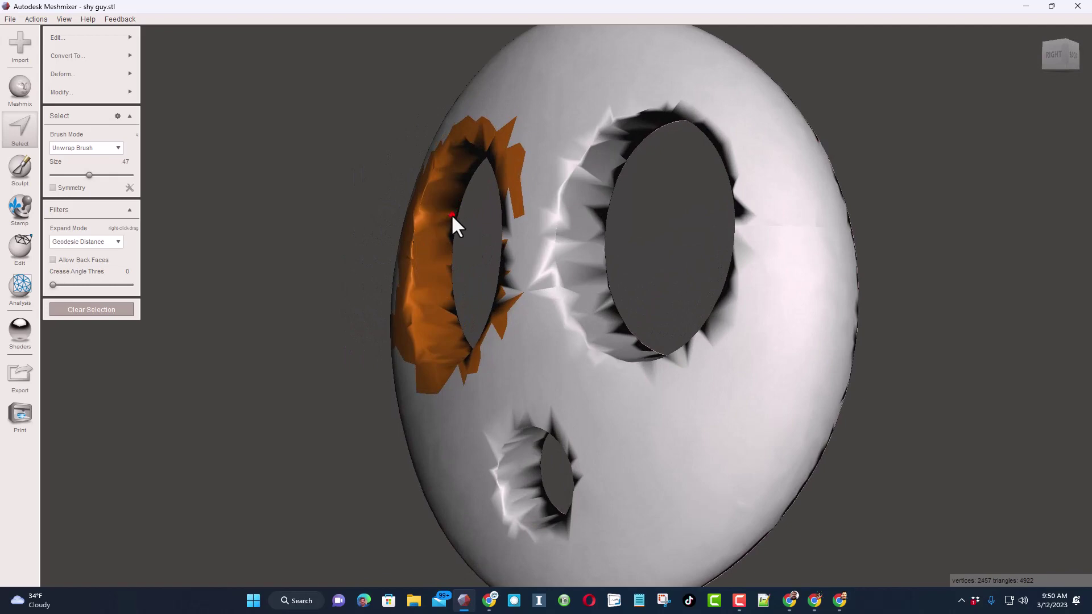
{"action": "mouse_move", "coordinate": [452, 215]}
{"action": "right_mouse_down"}
{"action": "mouse_move", "coordinate": [618, 263]}
{"action": "mouse_move", "coordinate": [723, 373]}
{"action": "mouse_move", "coordinate": [828, 262]}
{"action": "right_mouse_up"}
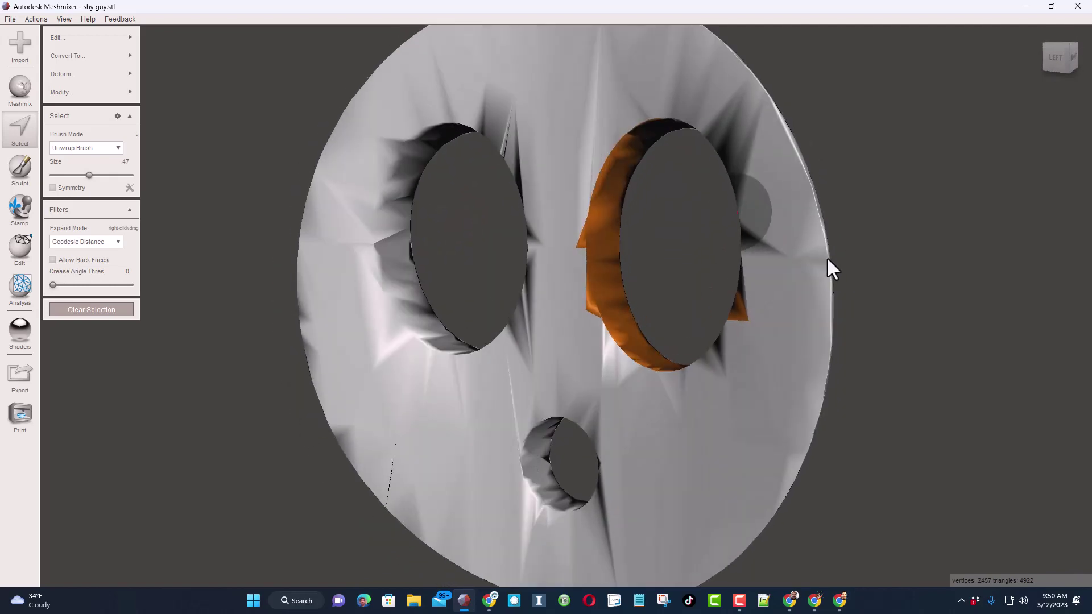
{"action": "right_click_drag", "start_coordinate": [747, 301], "coordinate": [469, 320]}
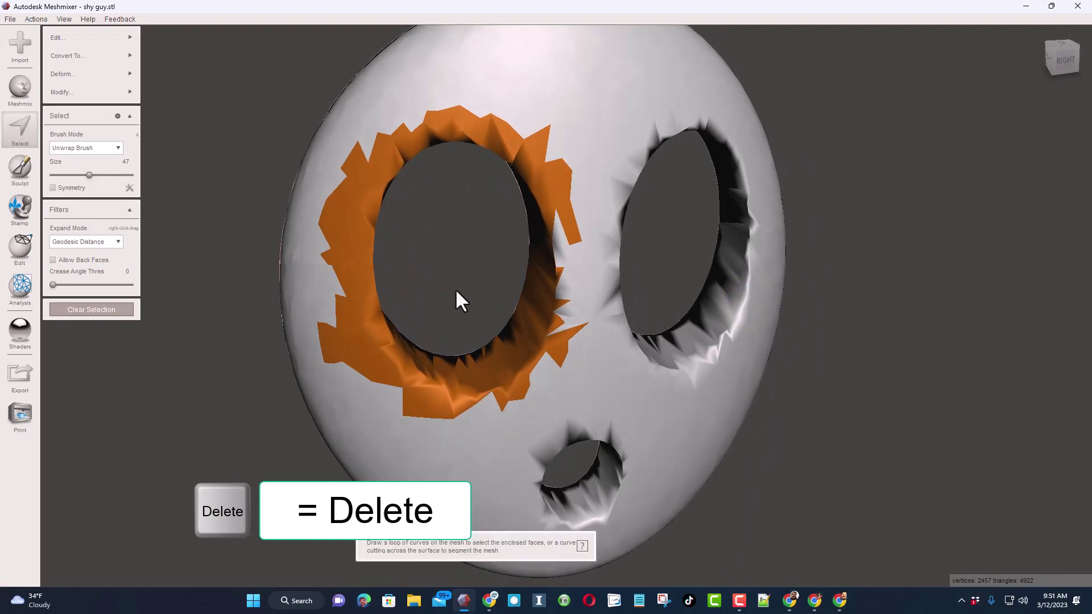
{"action": "key", "text": "Delete"}
{"action": "mouse_move", "coordinate": [459, 288]}
{"action": "right_mouse_down"}
{"action": "mouse_move", "coordinate": [404, 266]}
{"action": "mouse_move", "coordinate": [368, 309]}
{"action": "mouse_move", "coordinate": [542, 281]}
{"action": "mouse_move", "coordinate": [500, 330]}
{"action": "mouse_move", "coordinate": [415, 296]}
{"action": "mouse_move", "coordinate": [473, 262]}
{"action": "mouse_move", "coordinate": [436, 313]}
{"action": "mouse_move", "coordinate": [454, 290]}
{"action": "right_mouse_up"}
Delete the stray slivers above the left eye hole, leaving 2228 vertices
{"action": "scroll", "coordinate": [408, 183], "scroll_direction": "up", "scroll_amount": 5}
{"action": "scroll", "coordinate": [419, 138], "scroll_direction": "down", "scroll_amount": 5}
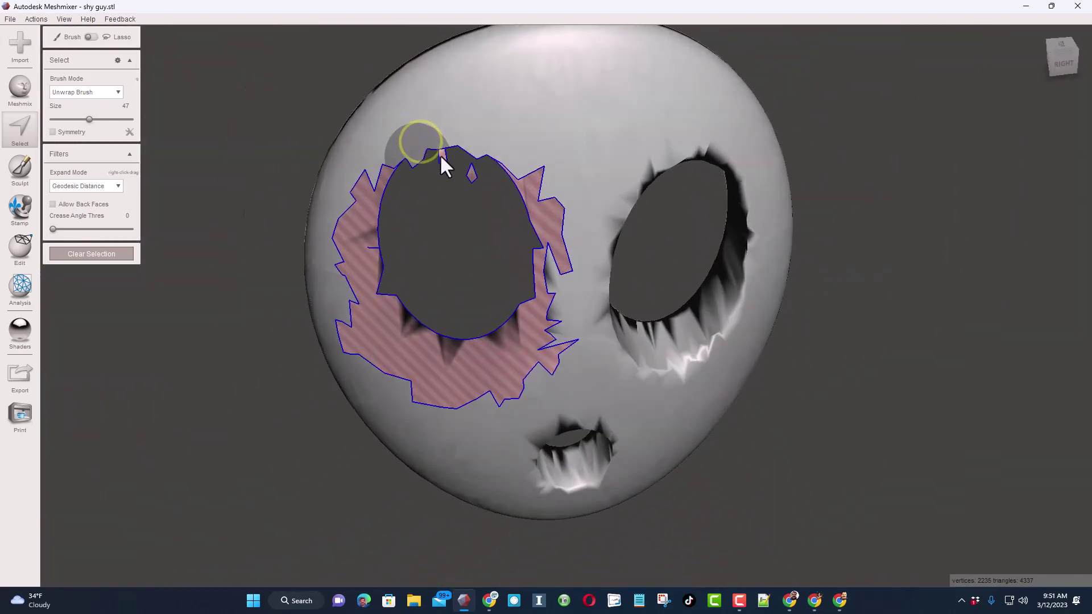
{"action": "right_click_drag", "start_coordinate": [432, 158], "coordinate": [427, 212]}
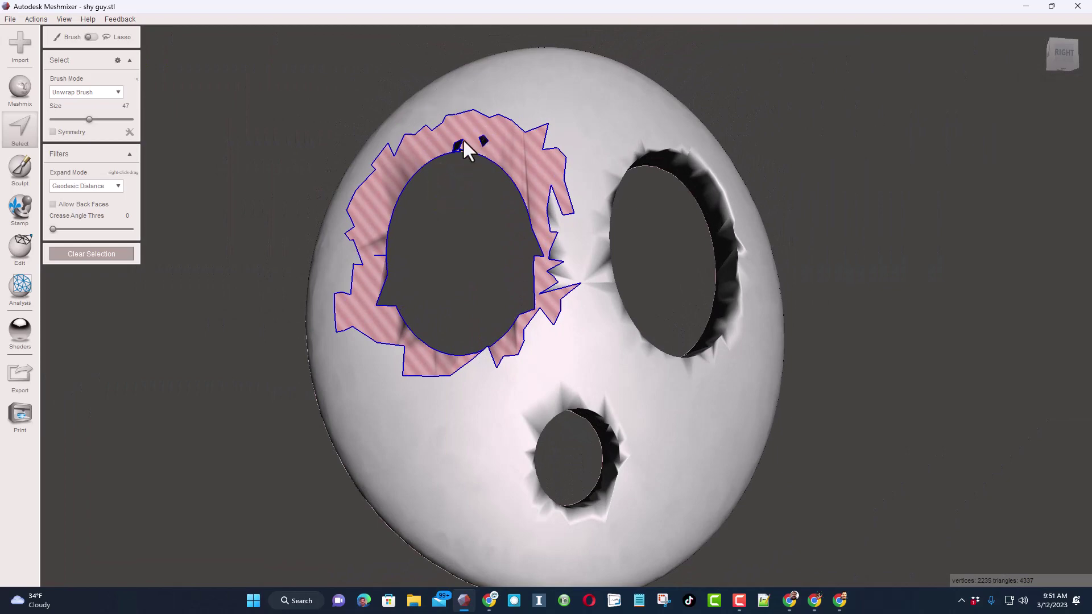
{"action": "right_click_drag", "start_coordinate": [529, 25], "coordinate": [359, 66]}
{"action": "left_click", "coordinate": [431, 140]}
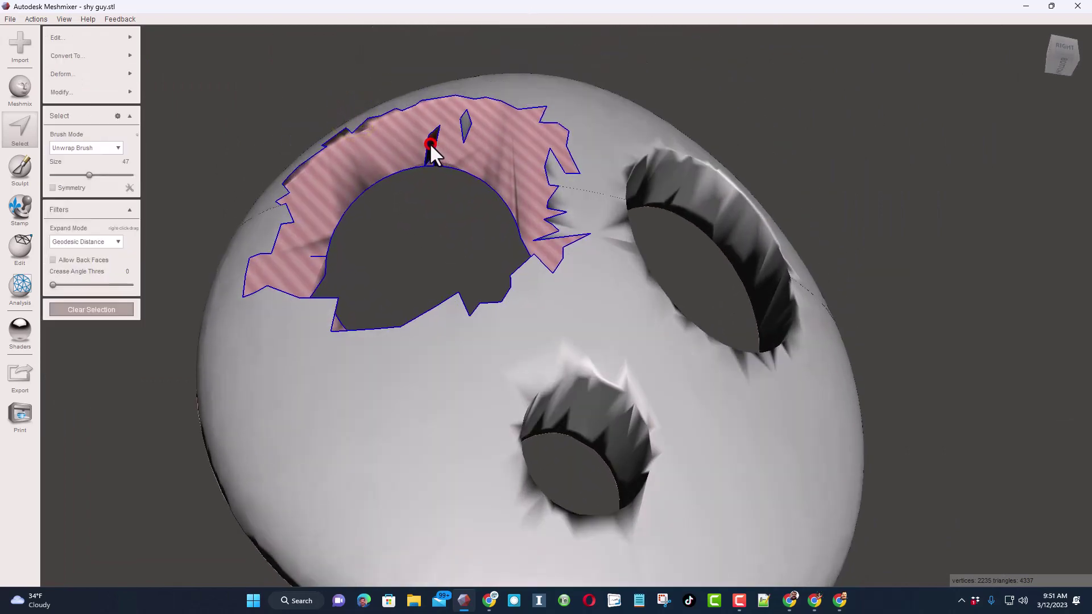
{"action": "left_click", "coordinate": [466, 120]}
{"action": "key", "text": "Delete"}
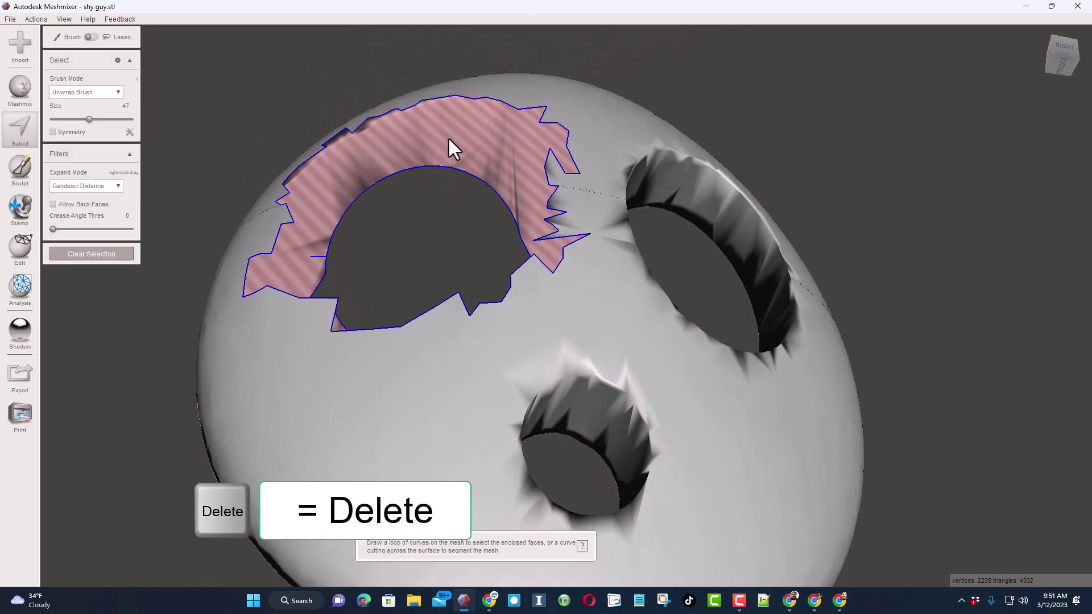
{"action": "right_click_drag", "start_coordinate": [425, 179], "coordinate": [467, 197]}
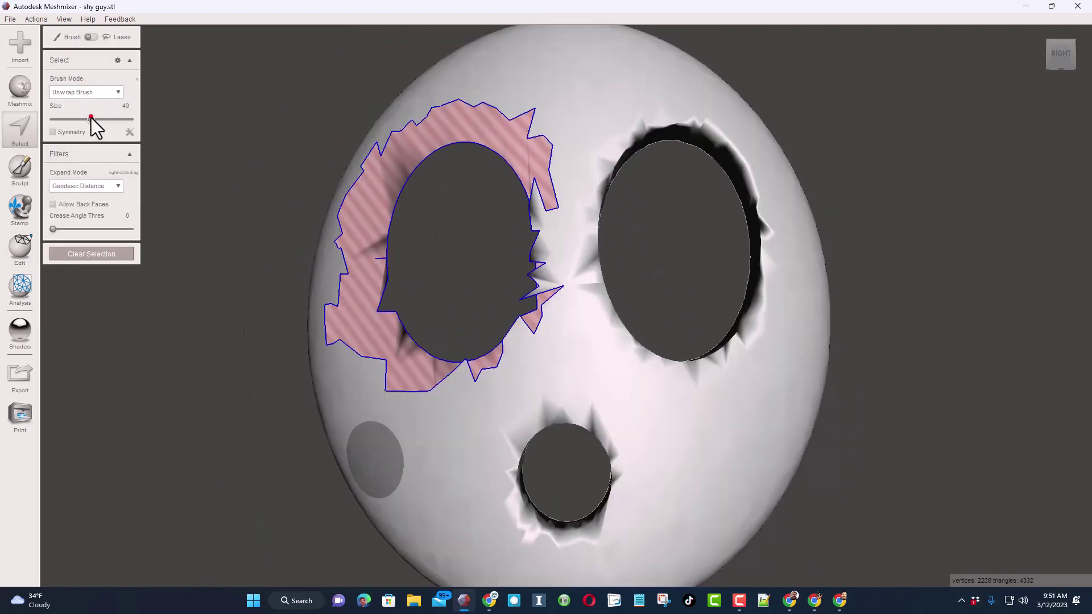
Enlarge the brush to 59, test-paint around the mouth, then clear the selection
{"action": "left_click_drag", "start_coordinate": [89, 120], "coordinate": [98, 119]}
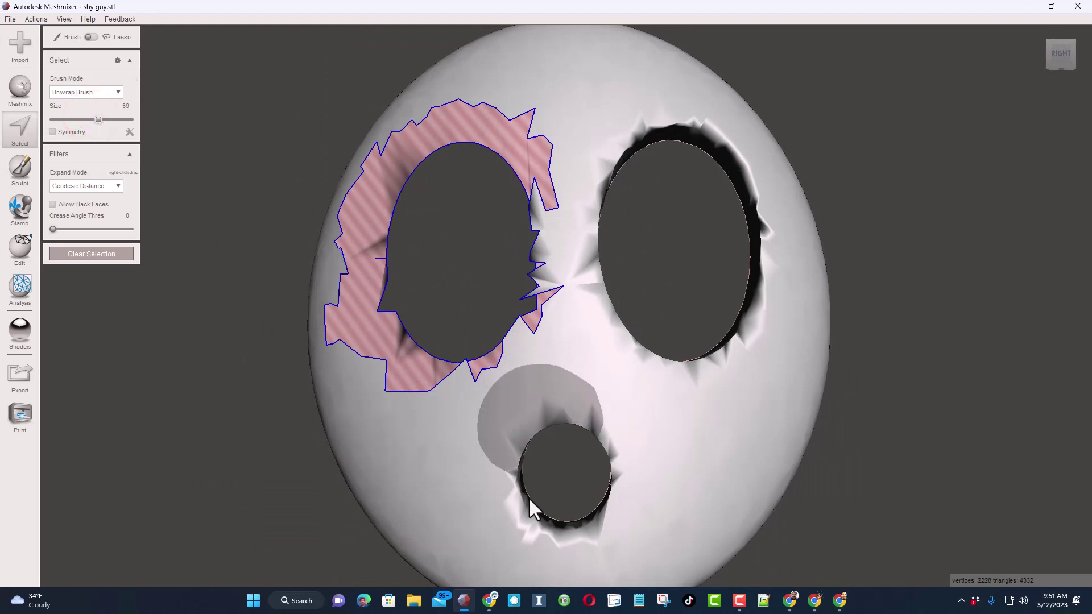
{"action": "left_click_drag", "start_coordinate": [554, 428], "coordinate": [555, 424]}
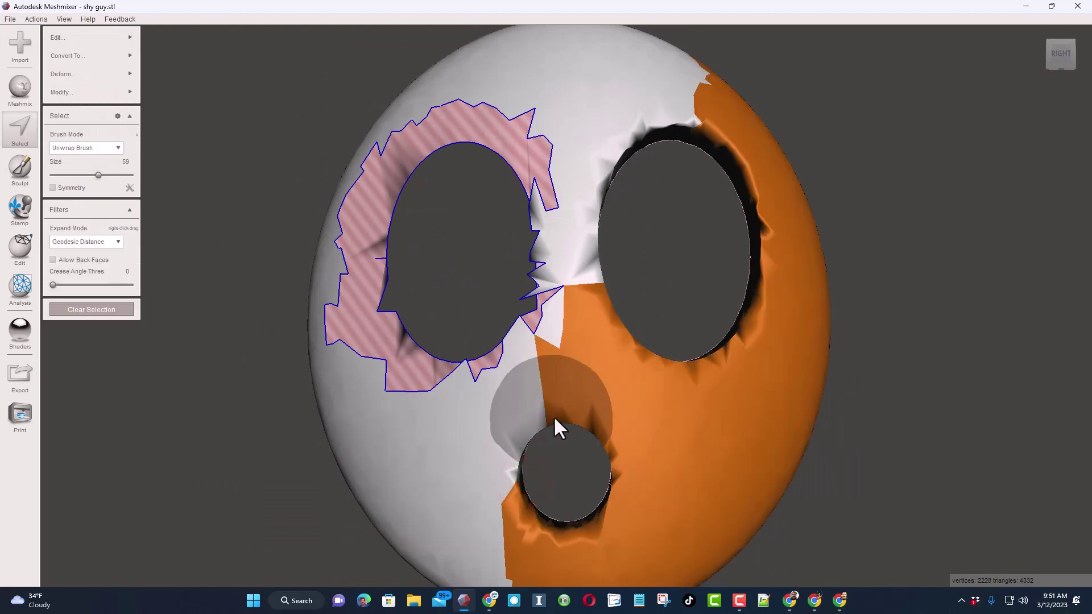
{"action": "left_click", "coordinate": [101, 310]}
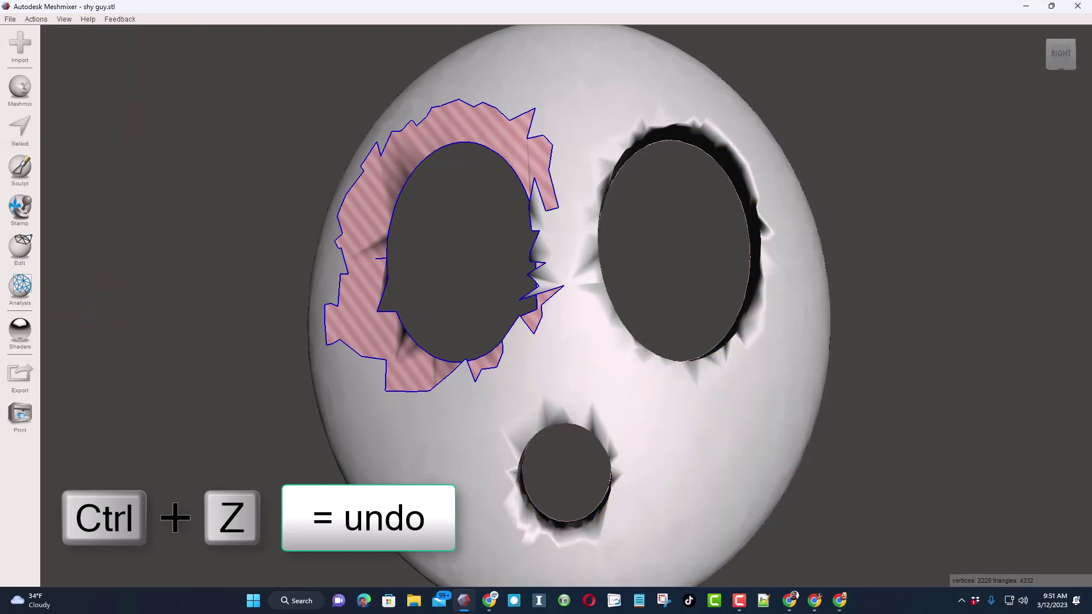
Select and remove the jagged faces around the mouth hole
{"action": "left_click", "coordinate": [35, 129]}
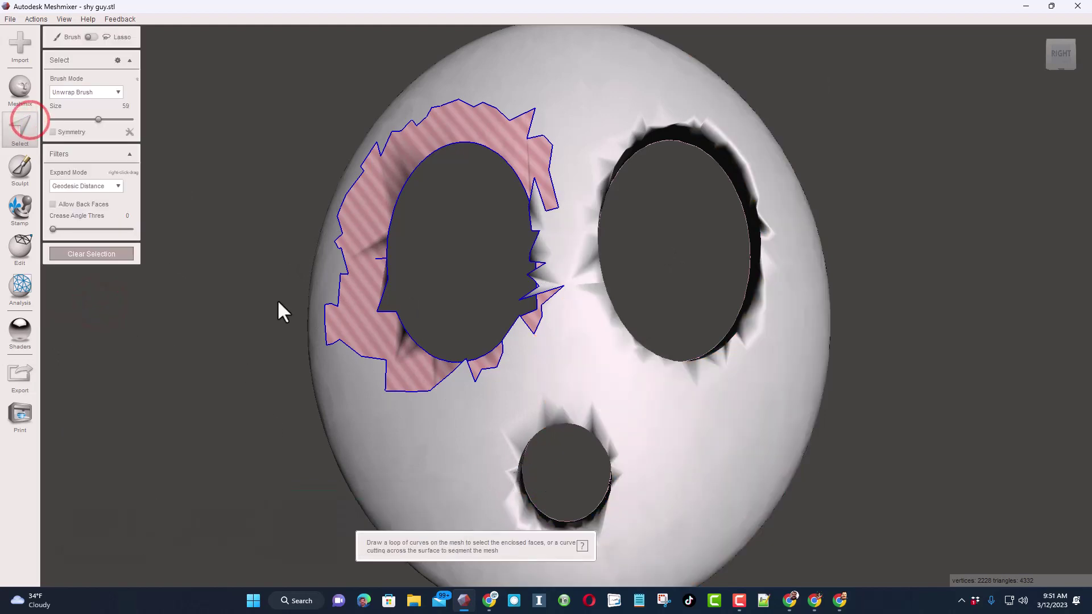
{"action": "mouse_move", "coordinate": [521, 449]}
{"action": "left_mouse_down"}
{"action": "mouse_move", "coordinate": [536, 423]}
{"action": "mouse_move", "coordinate": [583, 412]}
{"action": "mouse_move", "coordinate": [613, 445]}
{"action": "mouse_move", "coordinate": [613, 498]}
{"action": "mouse_move", "coordinate": [527, 546]}
{"action": "mouse_move", "coordinate": [540, 496]}
{"action": "left_mouse_up"}
{"action": "mouse_move", "coordinate": [538, 494]}
{"action": "right_mouse_down"}
{"action": "mouse_move", "coordinate": [459, 501]}
{"action": "mouse_move", "coordinate": [520, 479]}
{"action": "mouse_move", "coordinate": [588, 356]}
{"action": "mouse_move", "coordinate": [653, 443]}
{"action": "mouse_move", "coordinate": [543, 526]}
{"action": "mouse_move", "coordinate": [509, 495]}
{"action": "mouse_move", "coordinate": [543, 488]}
{"action": "right_mouse_up"}
{"action": "left_click", "coordinate": [519, 476]}
{"action": "left_click", "coordinate": [536, 492]}
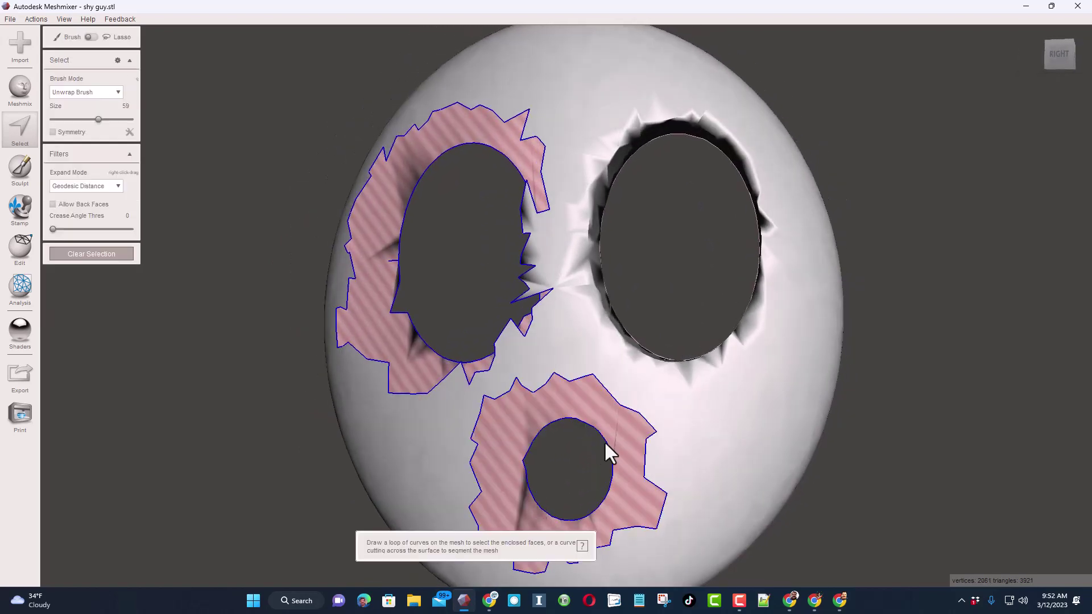
{"action": "mouse_move", "coordinate": [609, 441]}
{"action": "right_mouse_down"}
{"action": "mouse_move", "coordinate": [459, 432]}
{"action": "mouse_move", "coordinate": [543, 449]}
{"action": "mouse_move", "coordinate": [582, 442]}
{"action": "mouse_move", "coordinate": [595, 462]}
{"action": "mouse_move", "coordinate": [316, 314]}
{"action": "right_mouse_up"}
{"action": "mouse_move", "coordinate": [415, 262]}
{"action": "right_mouse_down"}
{"action": "mouse_move", "coordinate": [590, 268]}
{"action": "mouse_move", "coordinate": [512, 283]}
{"action": "mouse_move", "coordinate": [604, 254]}
{"action": "mouse_move", "coordinate": [578, 241]}
{"action": "mouse_move", "coordinate": [586, 287]}
{"action": "right_mouse_up"}
Paint around the right eye hole's rim and delete those faces
{"action": "mouse_move", "coordinate": [585, 286]}
{"action": "left_mouse_down"}
{"action": "mouse_move", "coordinate": [596, 182]}
{"action": "mouse_move", "coordinate": [592, 190]}
{"action": "left_mouse_up"}
{"action": "right_click_drag", "start_coordinate": [599, 215], "coordinate": [574, 200]}
{"action": "left_click_drag", "start_coordinate": [573, 200], "coordinate": [614, 138]}
{"action": "mouse_move", "coordinate": [614, 138]}
{"action": "right_mouse_down"}
{"action": "mouse_move", "coordinate": [635, 74]}
{"action": "mouse_move", "coordinate": [643, 132]}
{"action": "mouse_move", "coordinate": [681, 114]}
{"action": "mouse_move", "coordinate": [675, 161]}
{"action": "right_mouse_up"}
{"action": "mouse_move", "coordinate": [675, 161]}
{"action": "left_mouse_down"}
{"action": "mouse_move", "coordinate": [732, 178]}
{"action": "mouse_move", "coordinate": [752, 208]}
{"action": "left_mouse_up"}
{"action": "right_click_drag", "start_coordinate": [752, 208], "coordinate": [772, 244]}
{"action": "mouse_move", "coordinate": [777, 253]}
{"action": "left_mouse_down"}
{"action": "mouse_move", "coordinate": [703, 177]}
{"action": "mouse_move", "coordinate": [671, 325]}
{"action": "left_mouse_up"}
{"action": "right_click_drag", "start_coordinate": [671, 324], "coordinate": [692, 124]}
{"action": "mouse_move", "coordinate": [691, 121]}
{"action": "left_mouse_down"}
{"action": "mouse_move", "coordinate": [763, 262]}
{"action": "mouse_move", "coordinate": [728, 319]}
{"action": "mouse_move", "coordinate": [743, 336]}
{"action": "mouse_move", "coordinate": [646, 354]}
{"action": "left_mouse_up"}
{"action": "mouse_move", "coordinate": [646, 354]}
{"action": "right_mouse_down"}
{"action": "mouse_move", "coordinate": [484, 405]}
{"action": "mouse_move", "coordinate": [669, 383]}
{"action": "right_mouse_up"}
{"action": "key", "text": "Delete"}
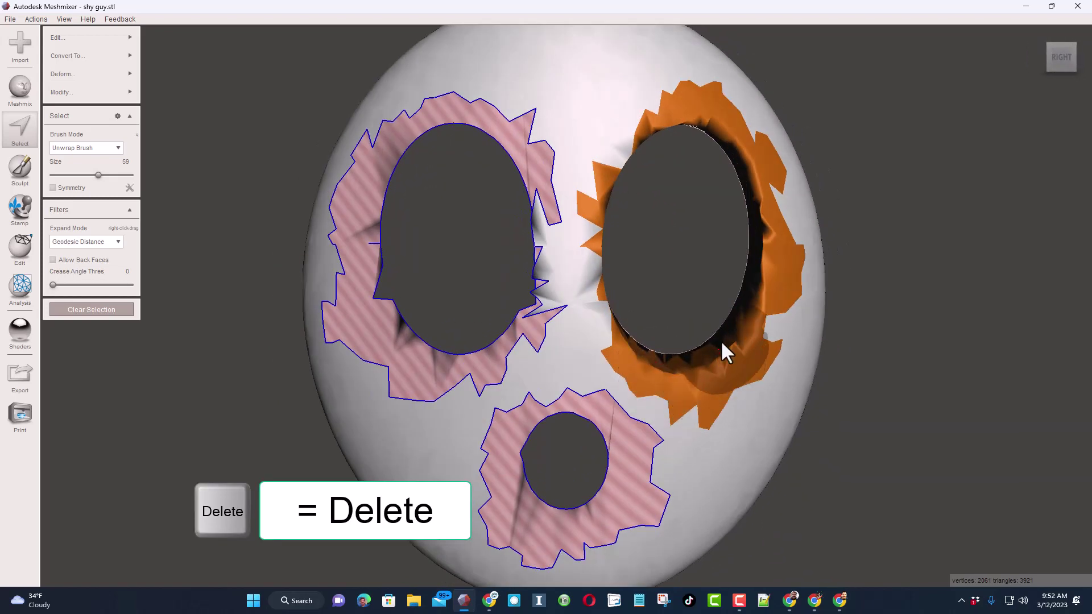
{"action": "key", "text": "Delete"}
{"action": "mouse_move", "coordinate": [712, 297]}
{"action": "right_mouse_down"}
{"action": "mouse_move", "coordinate": [616, 309]}
{"action": "mouse_move", "coordinate": [708, 307]}
{"action": "right_mouse_up"}
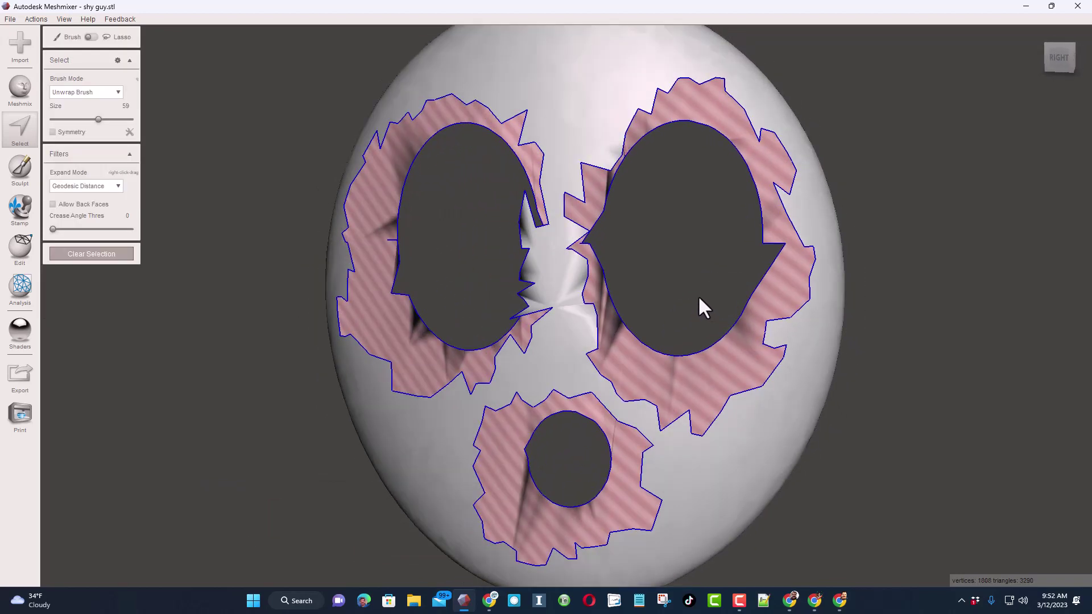
{"action": "scroll", "coordinate": [685, 267], "scroll_direction": "down", "scroll_amount": 4}
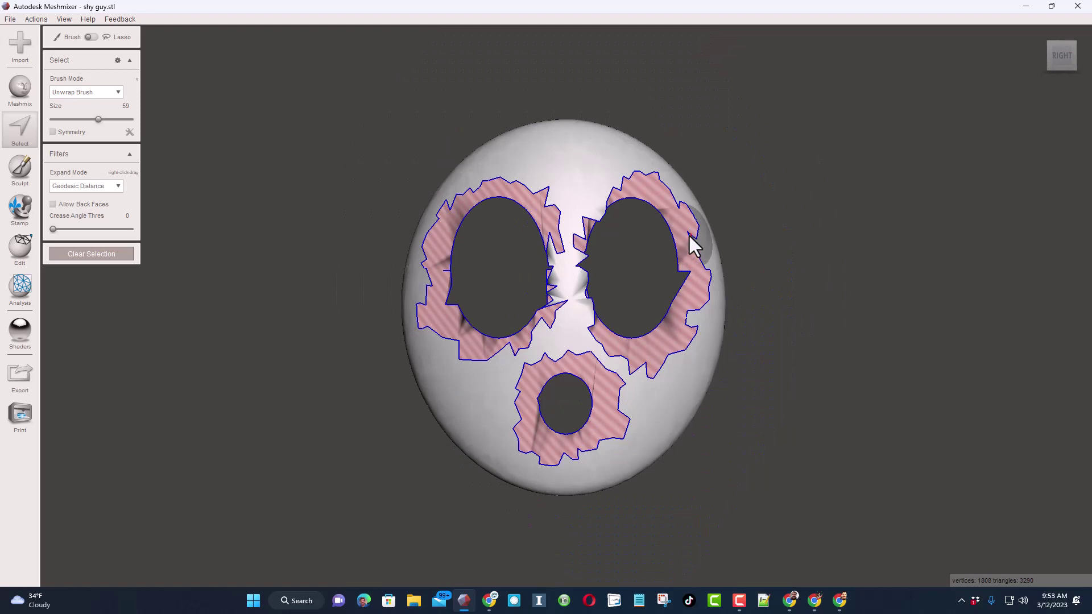
Select the whole mask and accept Edit > Make Solid to fill its holes
{"action": "double_click", "coordinate": [689, 235]}
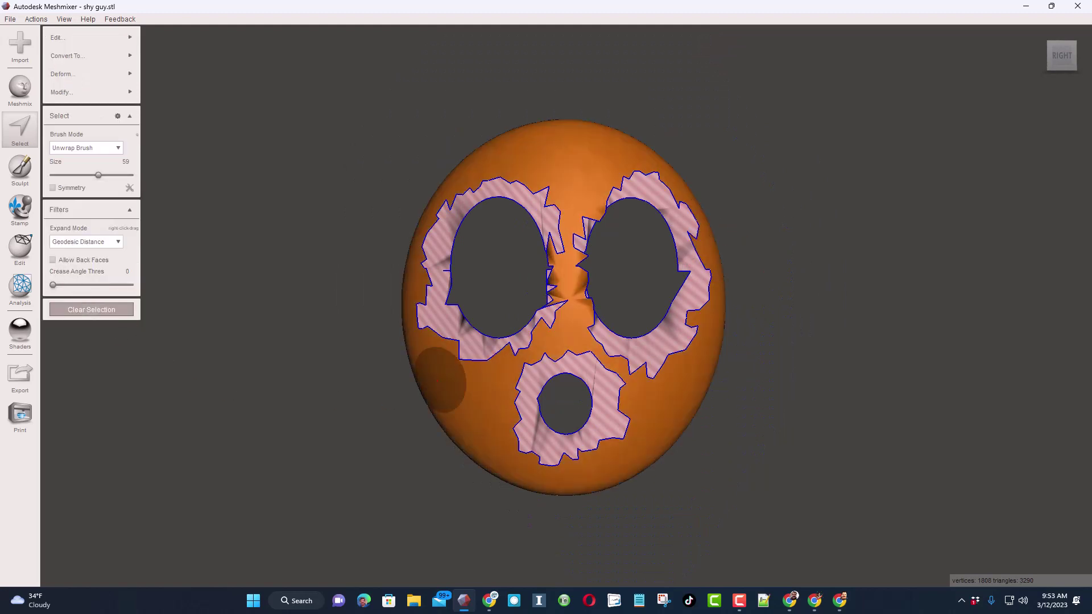
{"action": "left_click", "coordinate": [25, 254]}
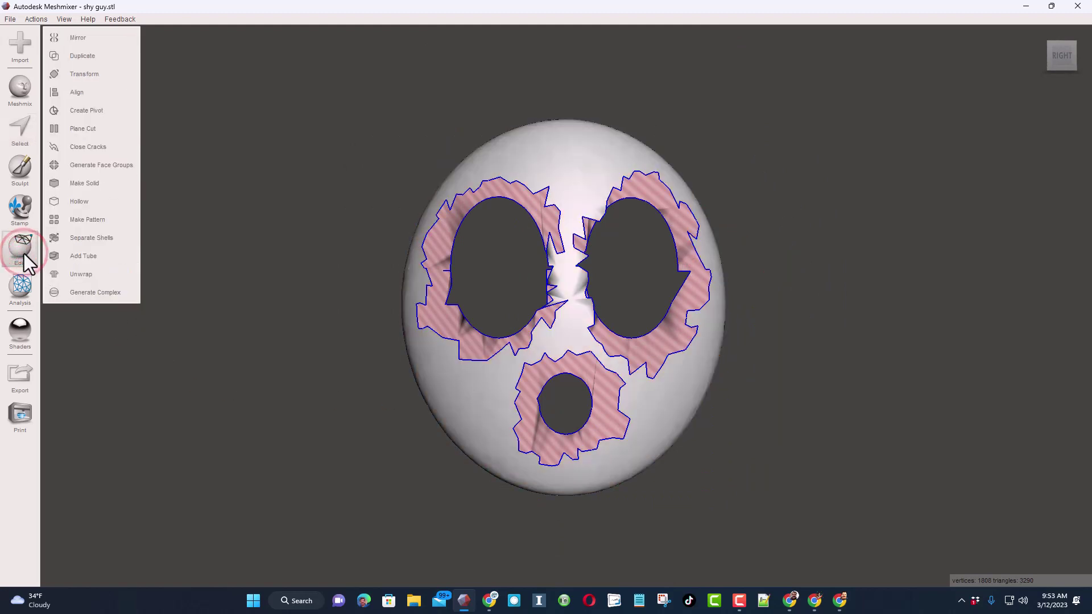
{"action": "left_click", "coordinate": [85, 183]}
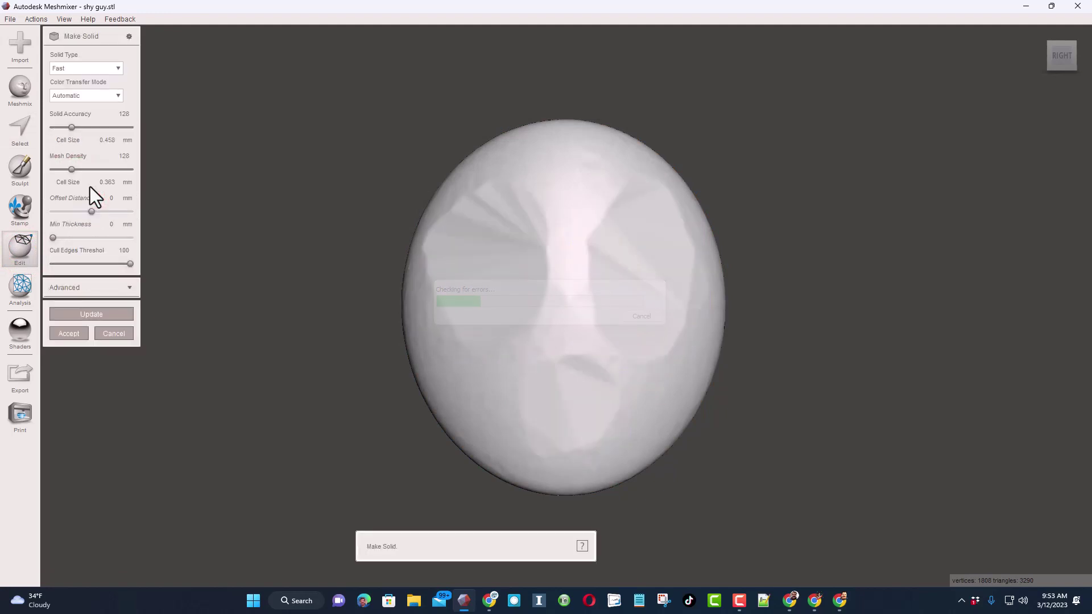
{"action": "right_click_drag", "start_coordinate": [363, 290], "coordinate": [391, 304]}
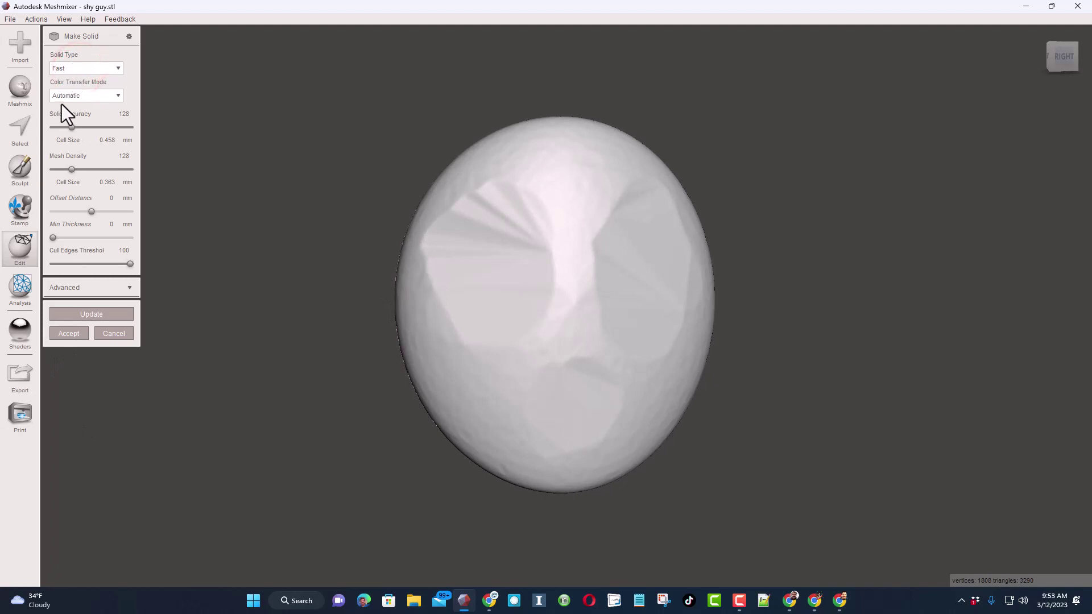
{"action": "left_click", "coordinate": [75, 338]}
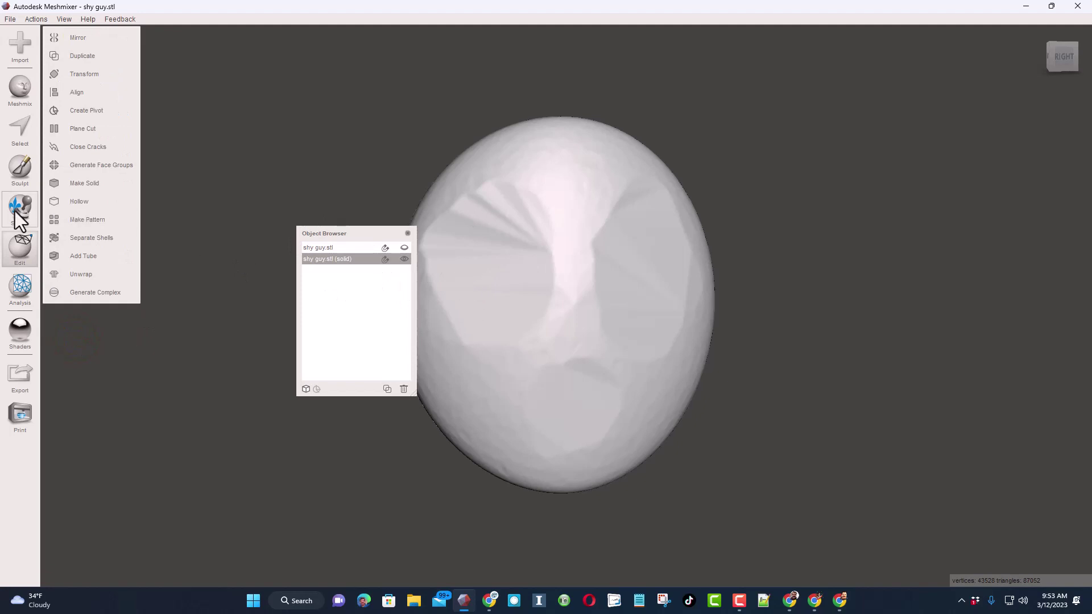
Pick the Inflate sculpt brush and raise ridges on the face, undoing two strokes
{"action": "left_click", "coordinate": [33, 160]}
{"action": "left_click", "coordinate": [74, 67]}
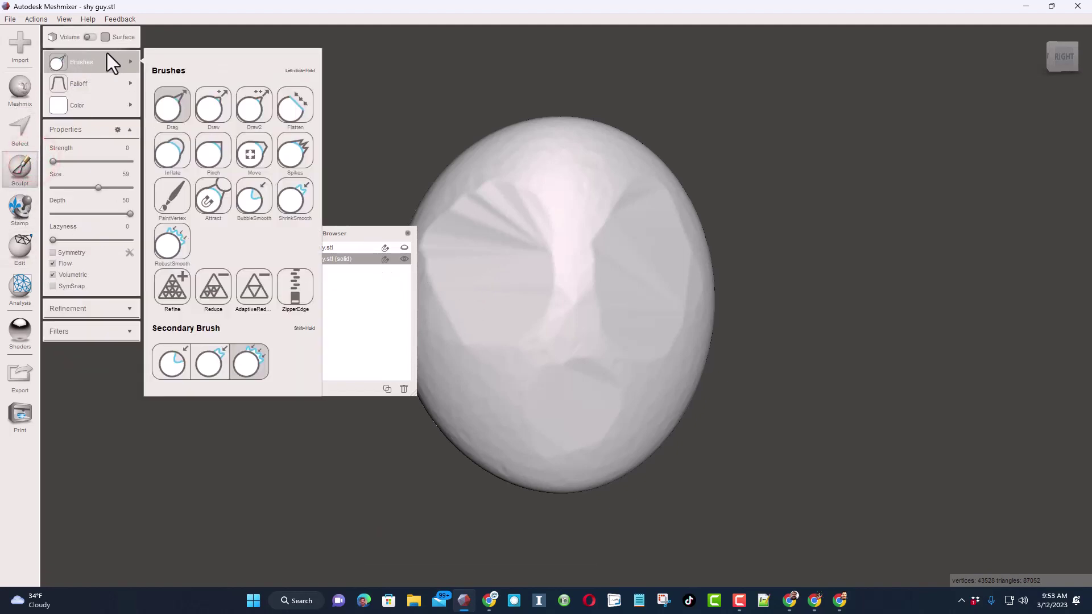
{"action": "left_click", "coordinate": [167, 155]}
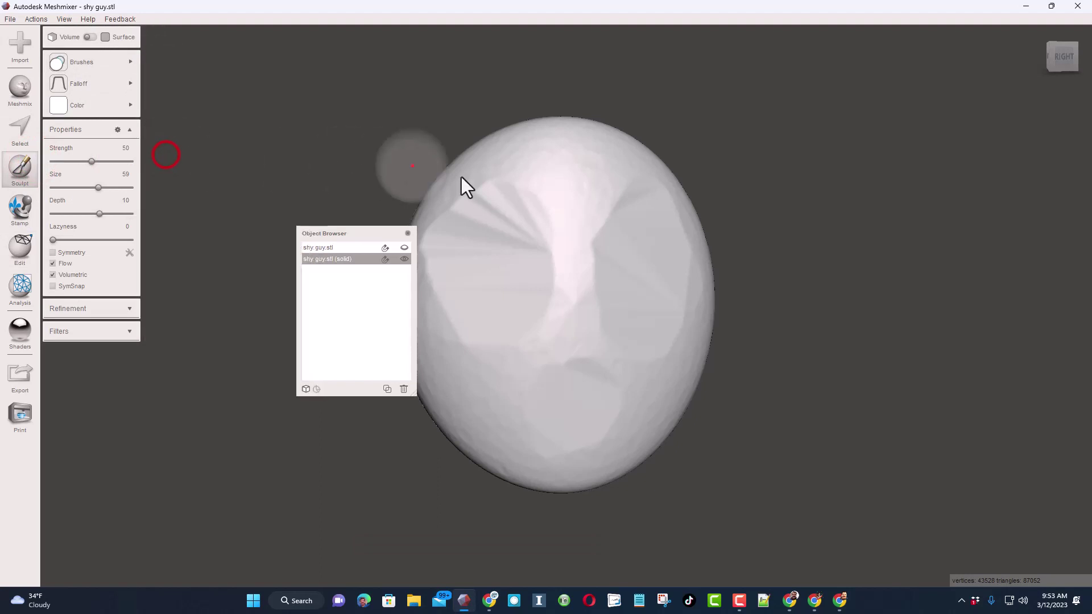
{"action": "mouse_move", "coordinate": [465, 237]}
{"action": "left_mouse_down"}
{"action": "mouse_move", "coordinate": [489, 257]}
{"action": "mouse_move", "coordinate": [538, 244]}
{"action": "left_mouse_up"}
{"action": "left_click", "coordinate": [483, 322]}
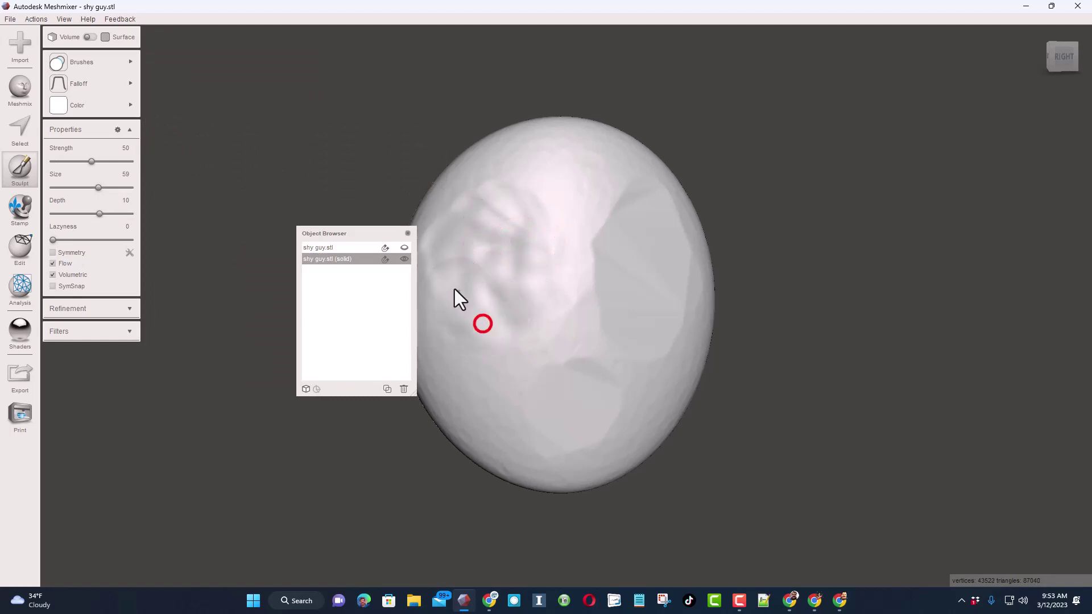
{"action": "left_click", "coordinate": [477, 203]}
{"action": "left_click", "coordinate": [653, 251]}
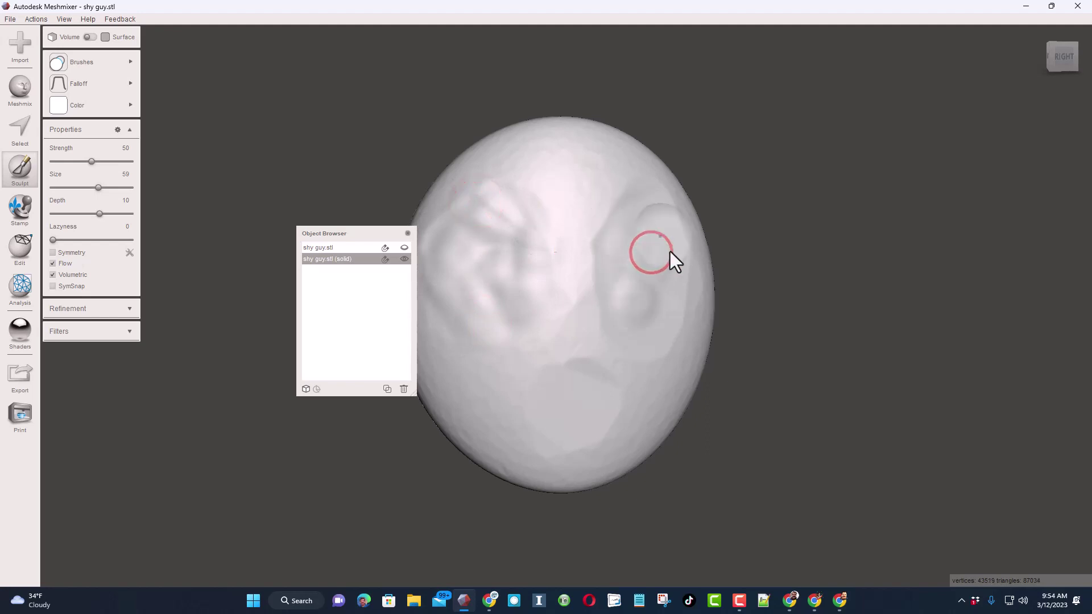
{"action": "mouse_move", "coordinate": [663, 271]}
{"action": "right_mouse_down"}
{"action": "mouse_move", "coordinate": [537, 287]}
{"action": "mouse_move", "coordinate": [599, 247]}
{"action": "right_mouse_up"}
{"action": "left_click", "coordinate": [607, 214]}
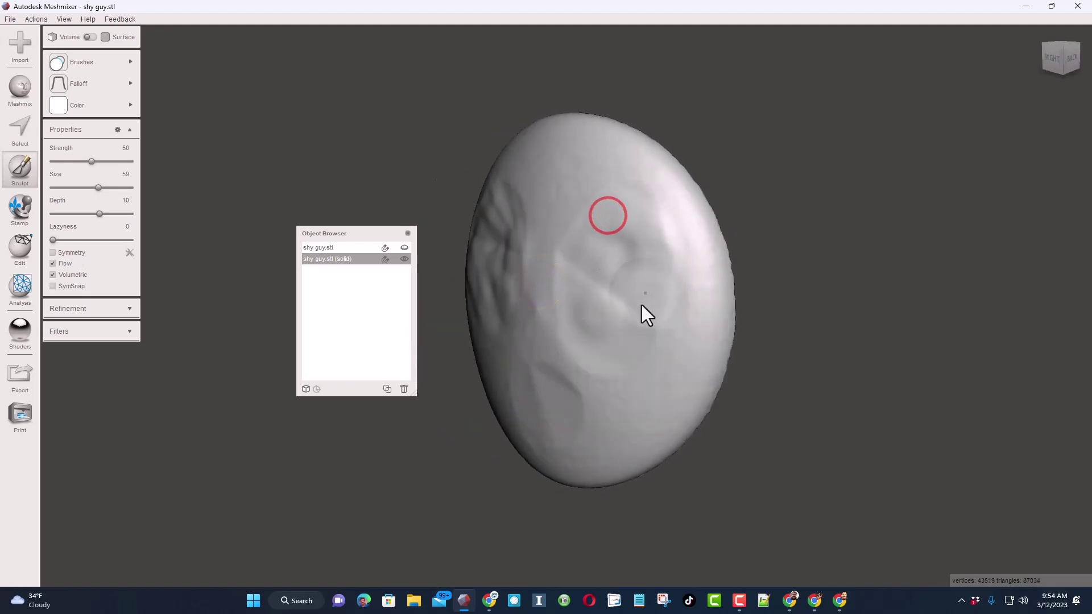
{"action": "key", "text": "ctrl+z"}
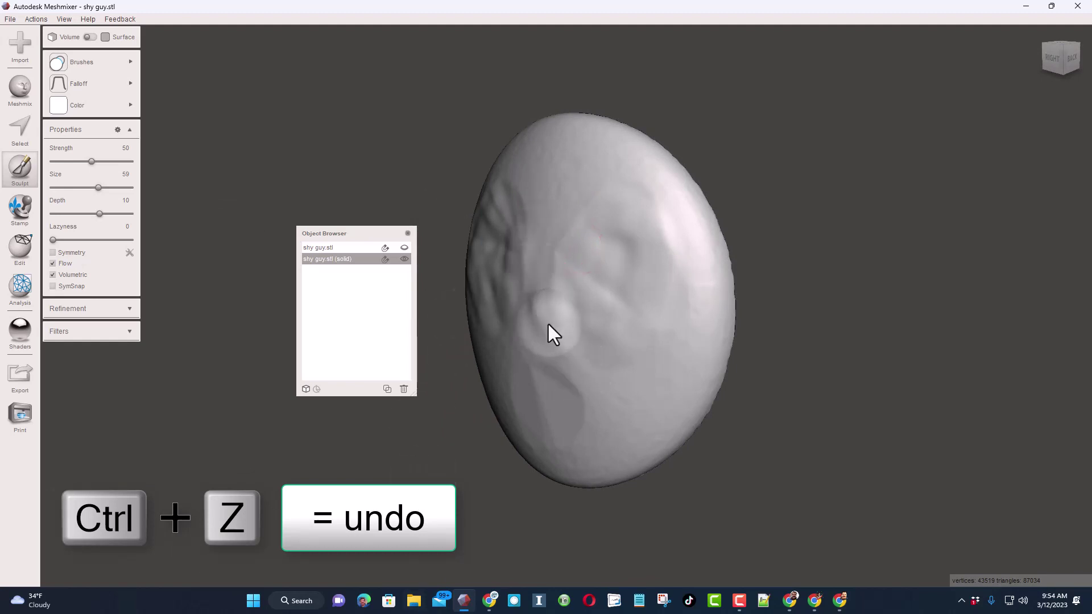
{"action": "key", "text": "ctrl+z"}
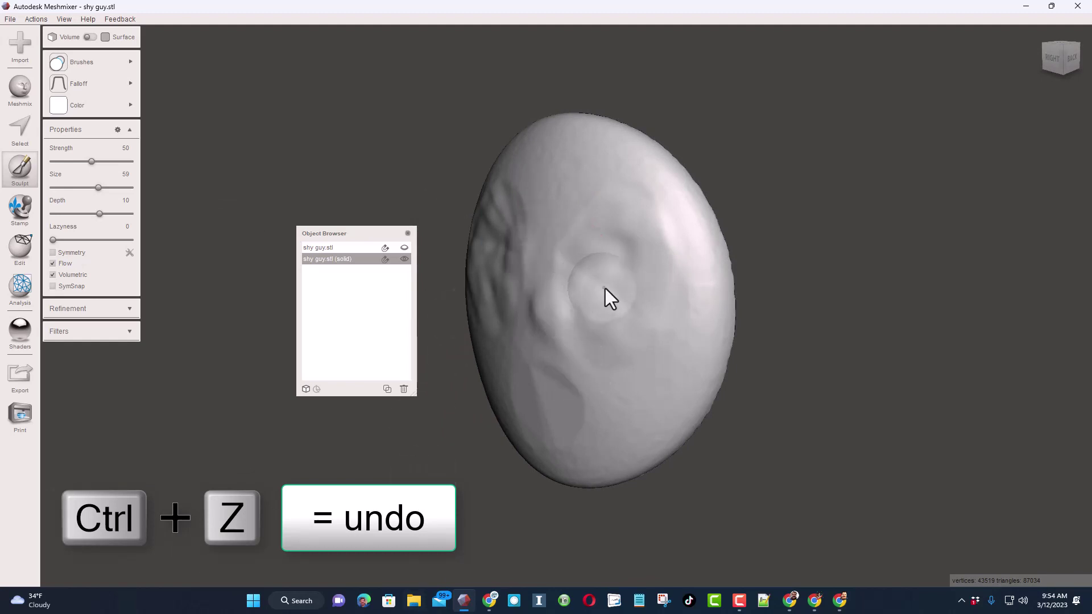
Dab Inflate bumps across the middle and upper face
{"action": "left_click", "coordinate": [595, 244]}
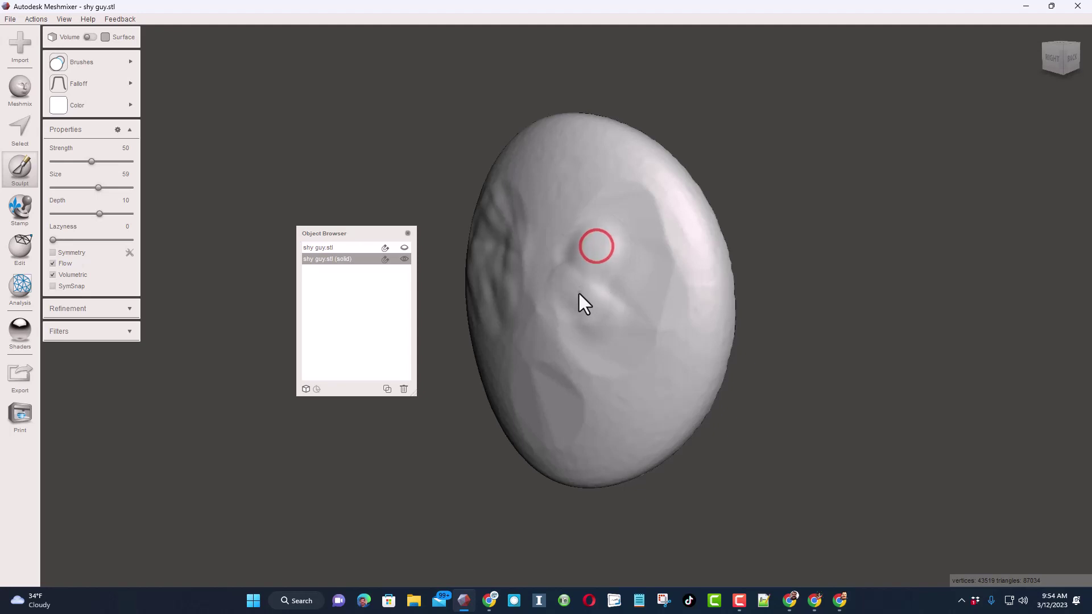
{"action": "left_click", "coordinate": [586, 320]}
{"action": "left_click", "coordinate": [622, 337]}
{"action": "left_click", "coordinate": [650, 289]}
{"action": "left_click", "coordinate": [651, 249]}
{"action": "left_click", "coordinate": [622, 207]}
{"action": "left_click", "coordinate": [617, 188]}
{"action": "left_click", "coordinate": [558, 256]}
{"action": "left_click", "coordinate": [573, 337]}
{"action": "left_click", "coordinate": [595, 364]}
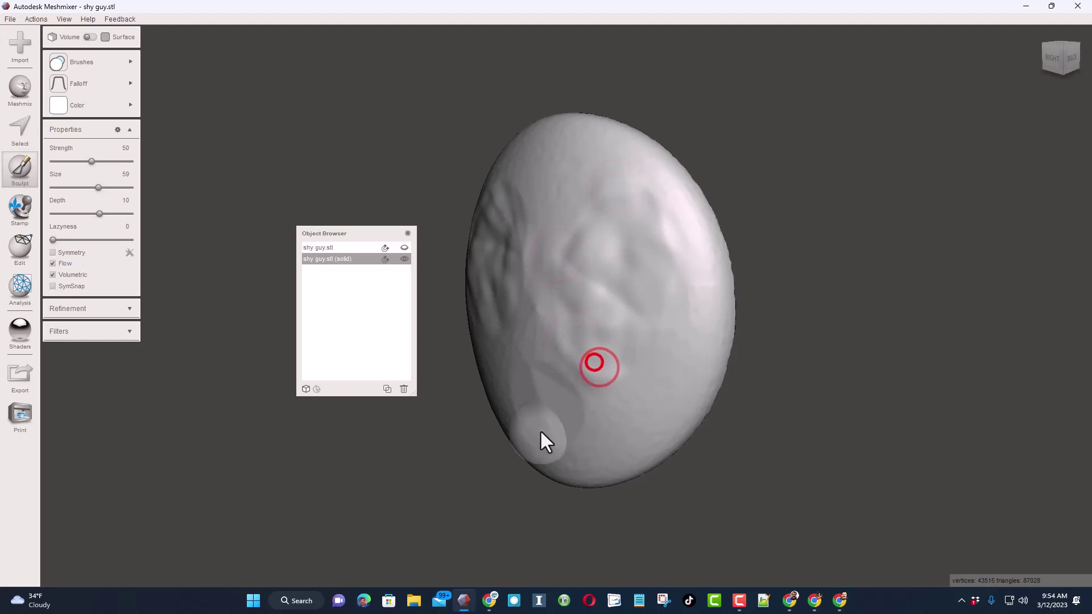
Add more Inflate bumps across the lower face
{"action": "right_click_drag", "start_coordinate": [542, 430], "coordinate": [609, 405]}
{"action": "left_click", "coordinate": [569, 411]}
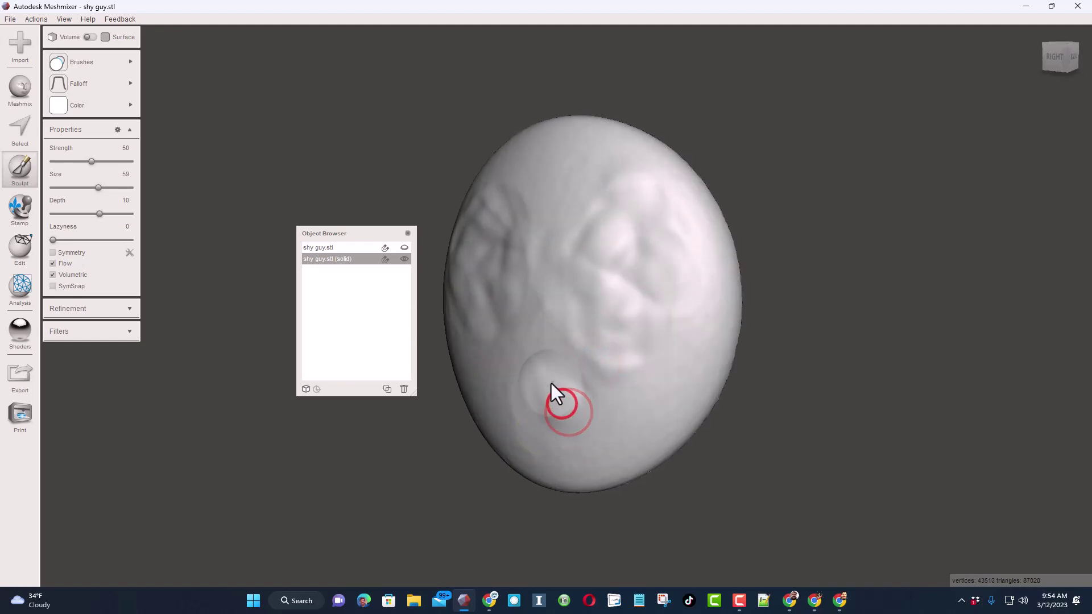
{"action": "left_click", "coordinate": [549, 374]}
{"action": "left_click", "coordinate": [527, 390]}
{"action": "left_click", "coordinate": [538, 411]}
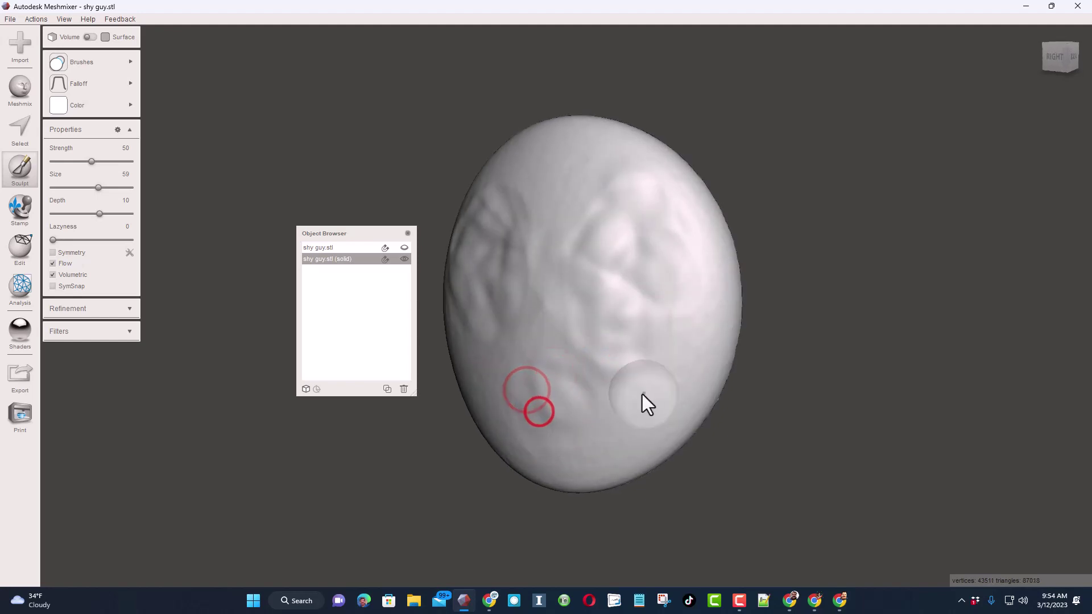
{"action": "key", "text": "ctrl+a"}
{"action": "left_click", "coordinate": [557, 387]}
{"action": "mouse_move", "coordinate": [556, 371]}
{"action": "right_mouse_down"}
{"action": "mouse_move", "coordinate": [576, 387]}
{"action": "mouse_move", "coordinate": [463, 261]}
{"action": "right_mouse_up"}
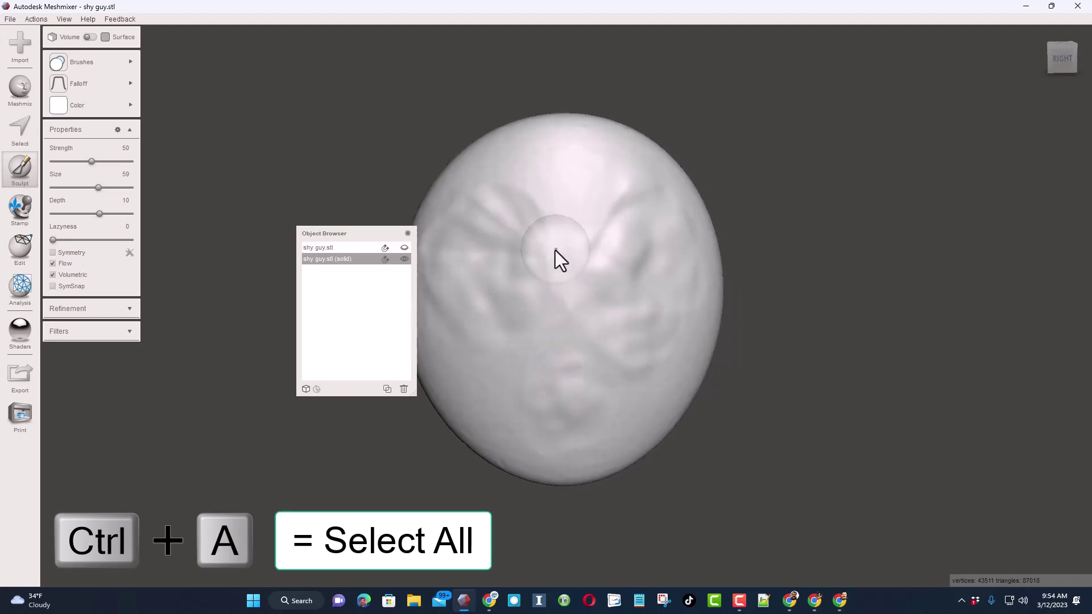
Select the whole mask and smooth it at Max Smoothness, which crashes Meshmixer
{"action": "key", "text": "ctrl+a"}
{"action": "left_click", "coordinate": [95, 74]}
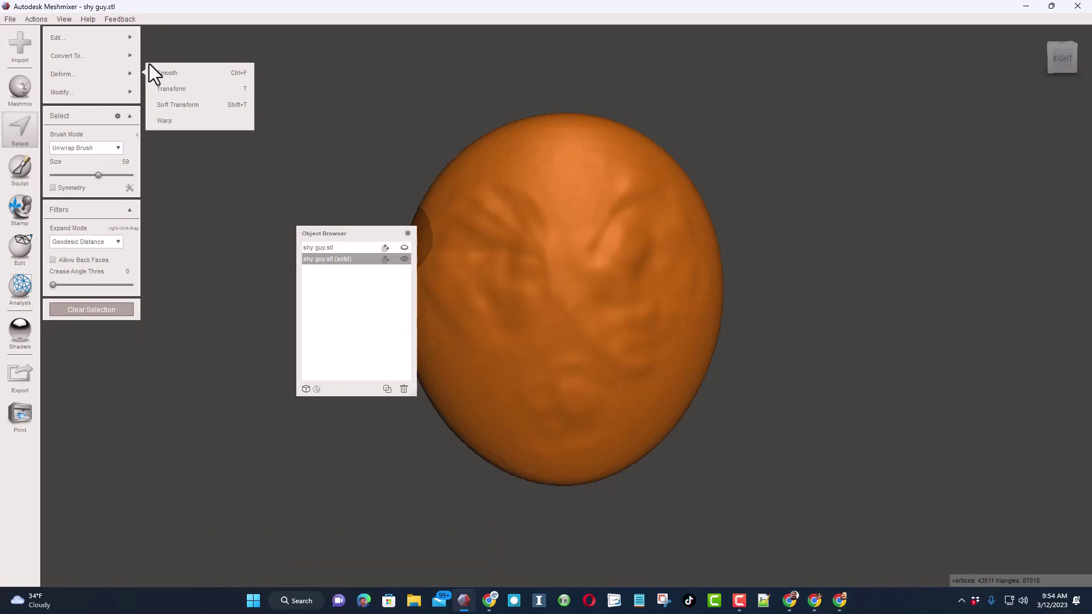
{"action": "left_click", "coordinate": [175, 77]}
{"action": "left_click", "coordinate": [81, 68]}
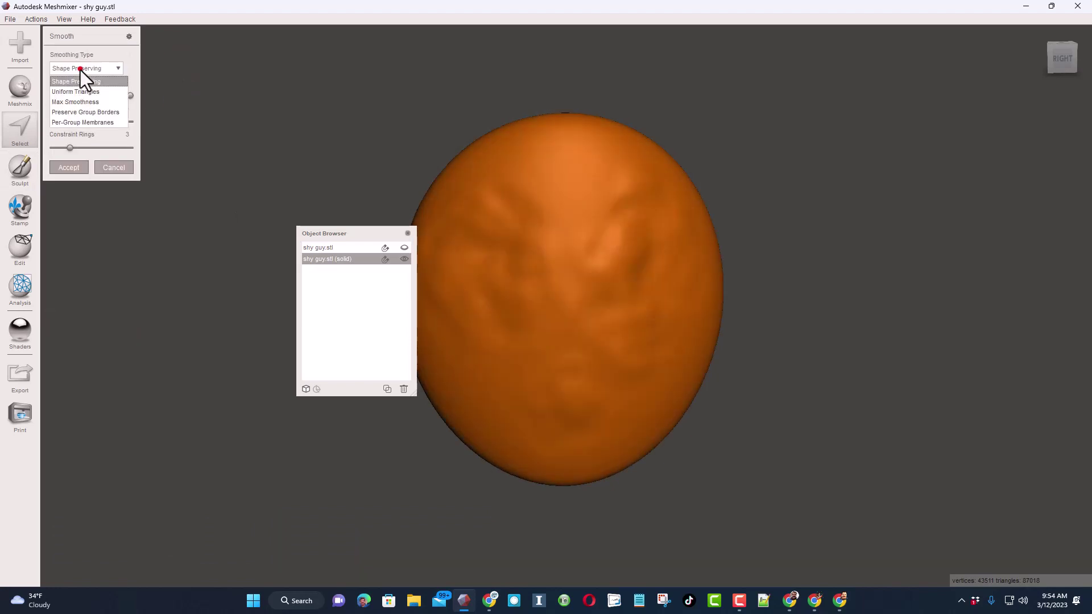
{"action": "left_click", "coordinate": [81, 101]}
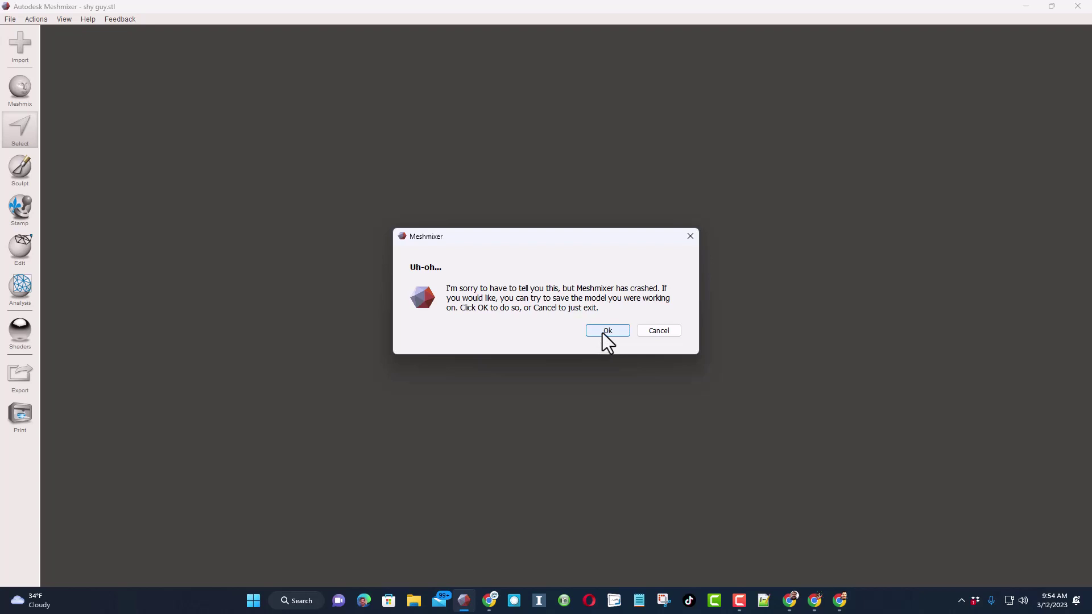
Dismiss the crash dialogs without sending a report, then restore the mask in the relaunched Meshmixer
{"action": "left_click", "coordinate": [606, 331]}
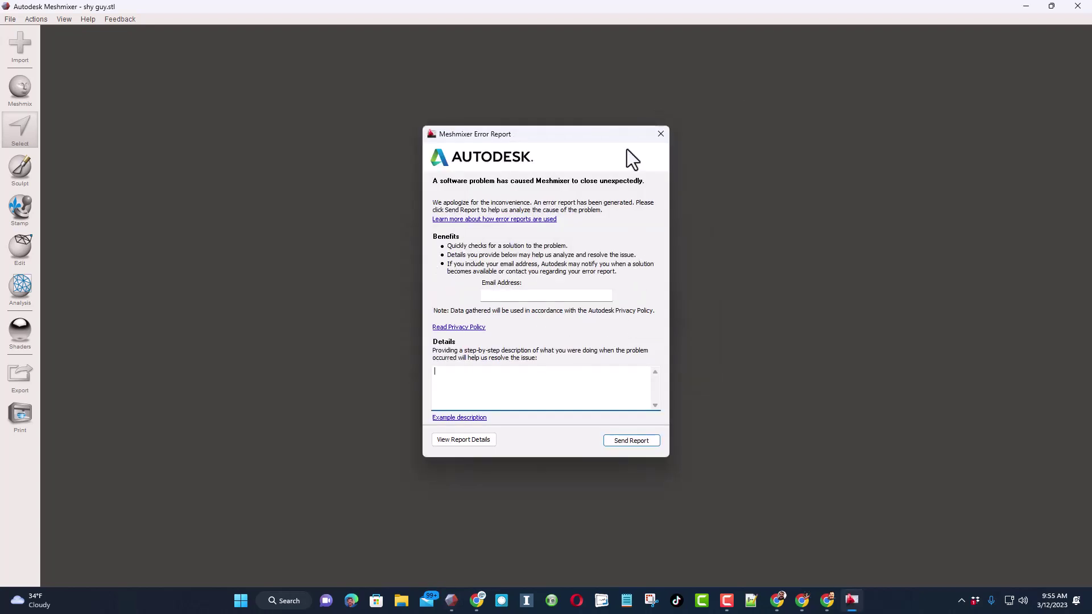
{"action": "left_click", "coordinate": [661, 135]}
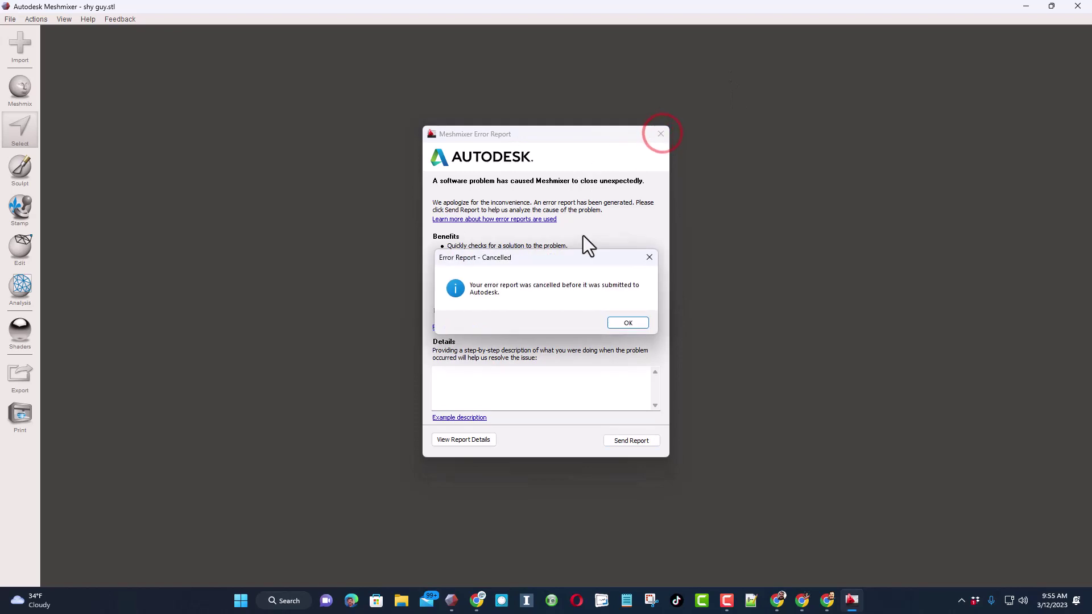
{"action": "left_click", "coordinate": [627, 324]}
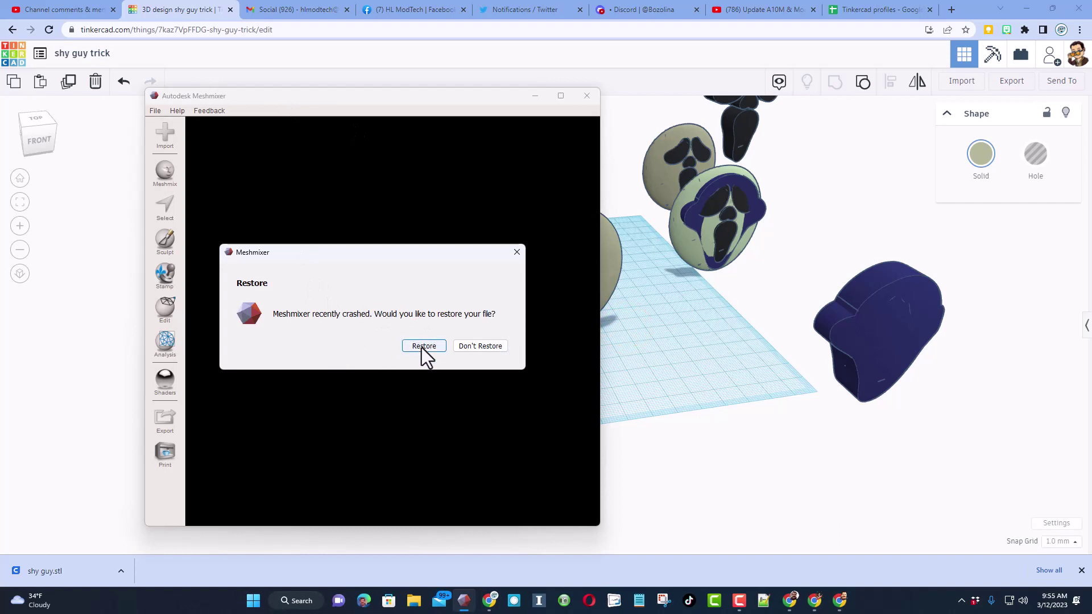
{"action": "left_click", "coordinate": [424, 346]}
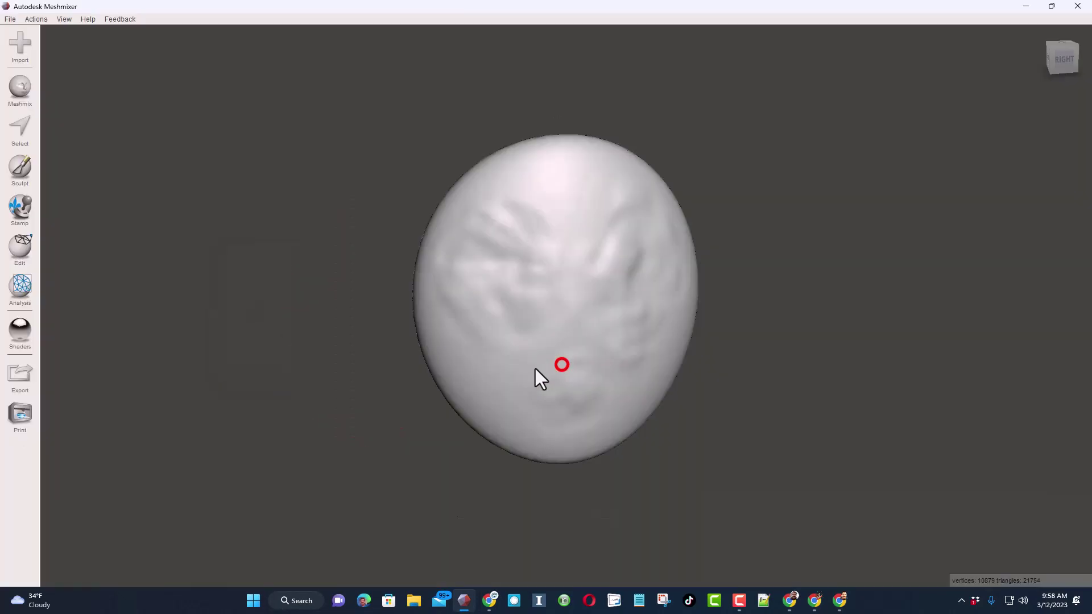
{"action": "mouse_move", "coordinate": [537, 378]}
{"action": "right_mouse_down"}
{"action": "mouse_move", "coordinate": [573, 395]}
{"action": "mouse_move", "coordinate": [520, 391]}
{"action": "right_mouse_up"}
Select all and apply a Uniform Reduce at 64 percent, leaving 6146 triangles
{"action": "key", "text": "s"}
{"action": "key", "text": "ctrl+a"}
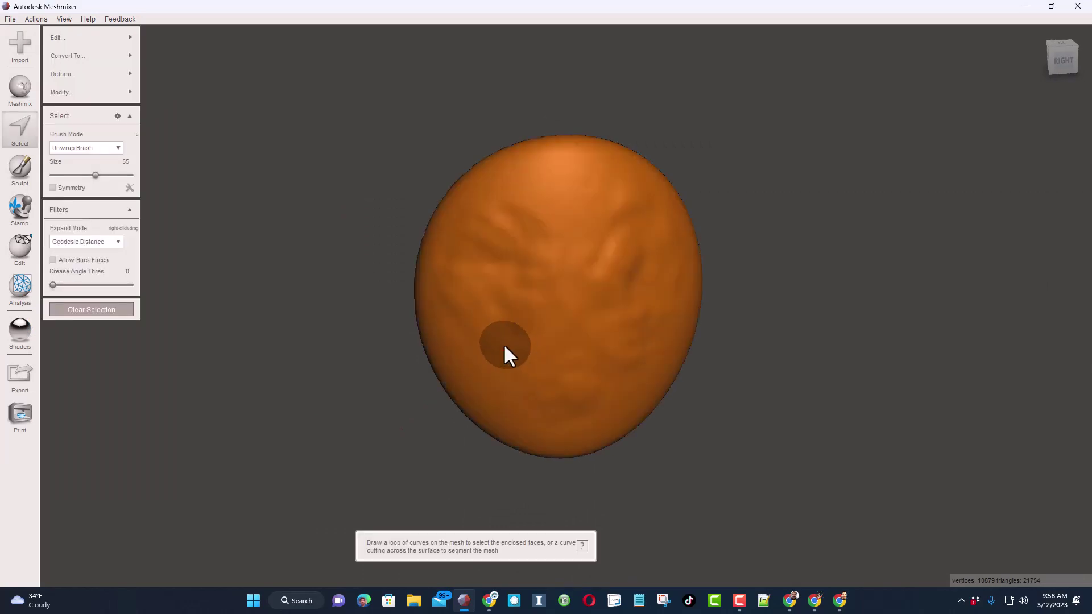
{"action": "mouse_move", "coordinate": [90, 36]}
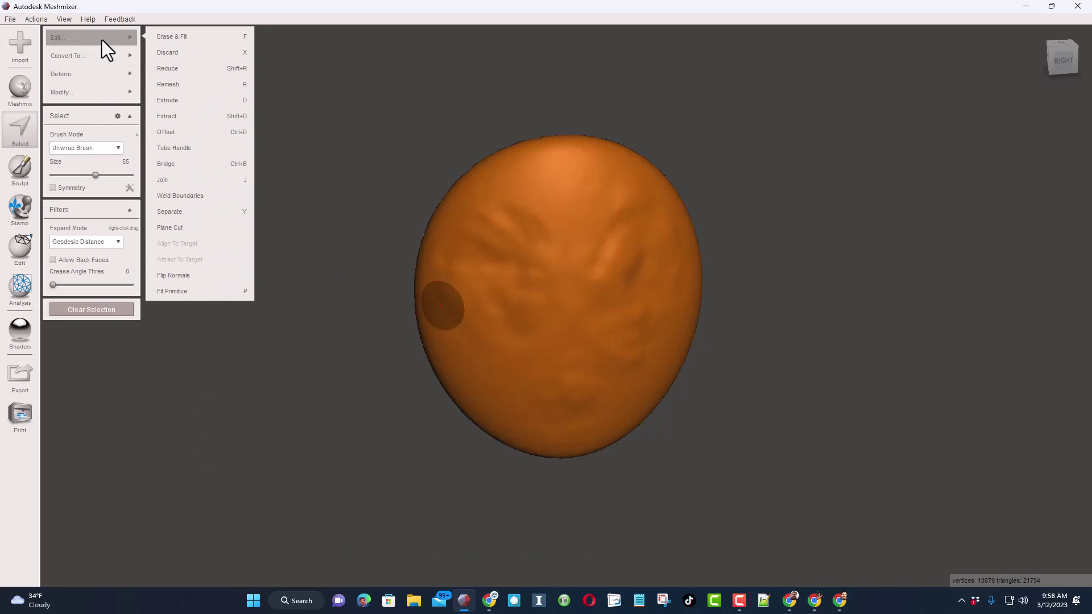
{"action": "left_click", "coordinate": [176, 68]}
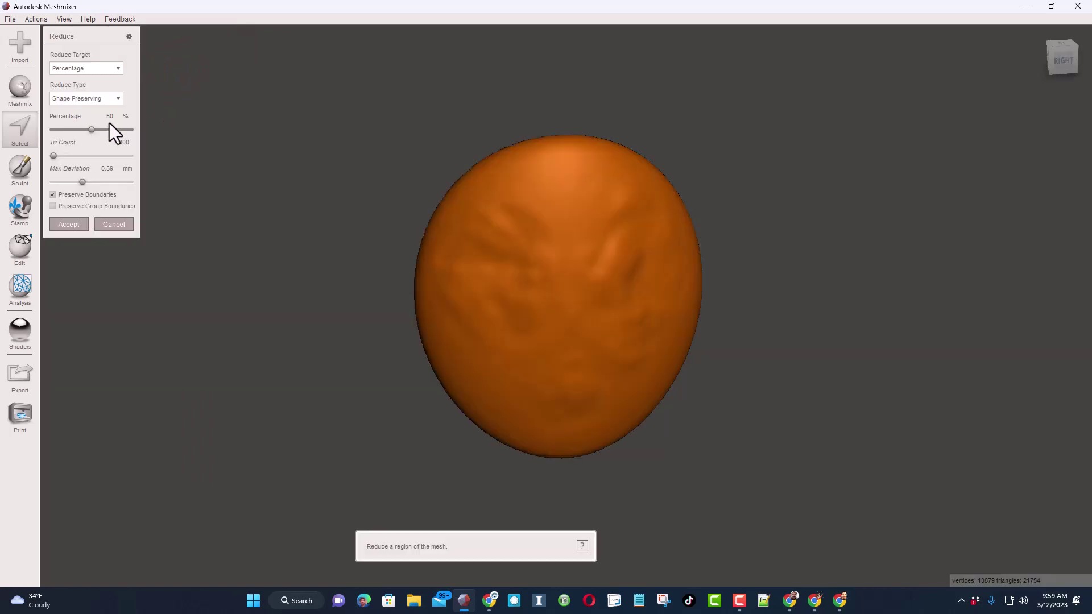
{"action": "left_click", "coordinate": [83, 100]}
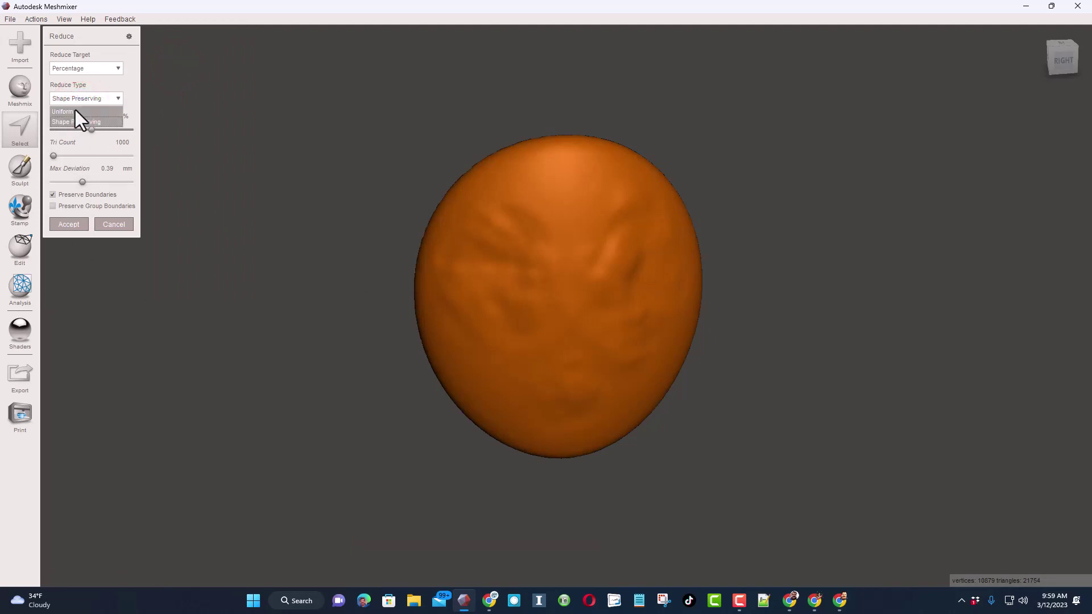
{"action": "left_click", "coordinate": [73, 113]}
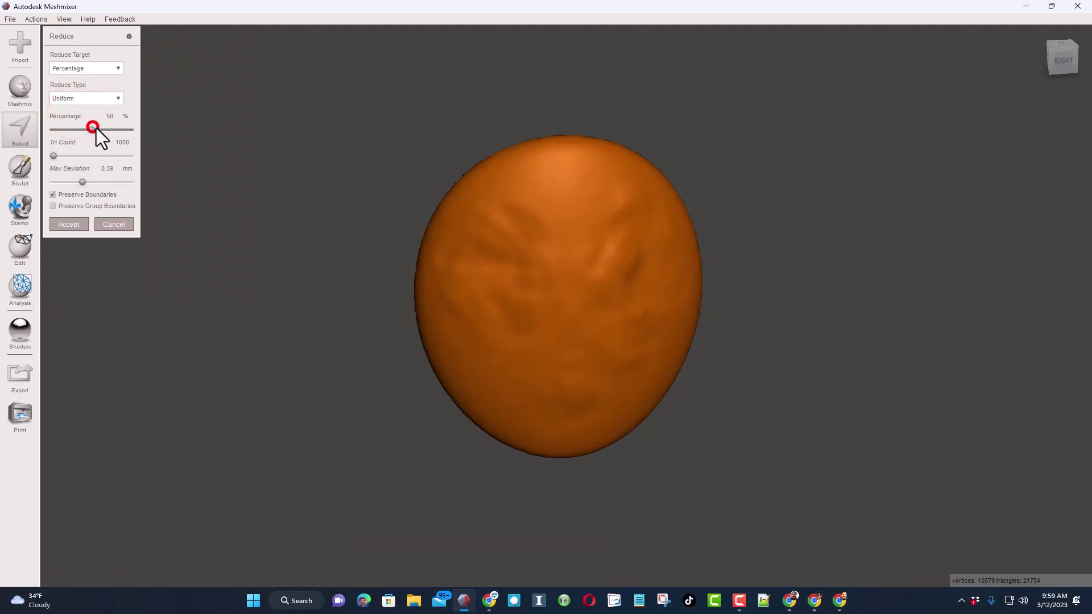
{"action": "left_click_drag", "start_coordinate": [97, 128], "coordinate": [108, 131]}
{"action": "left_click", "coordinate": [73, 226]}
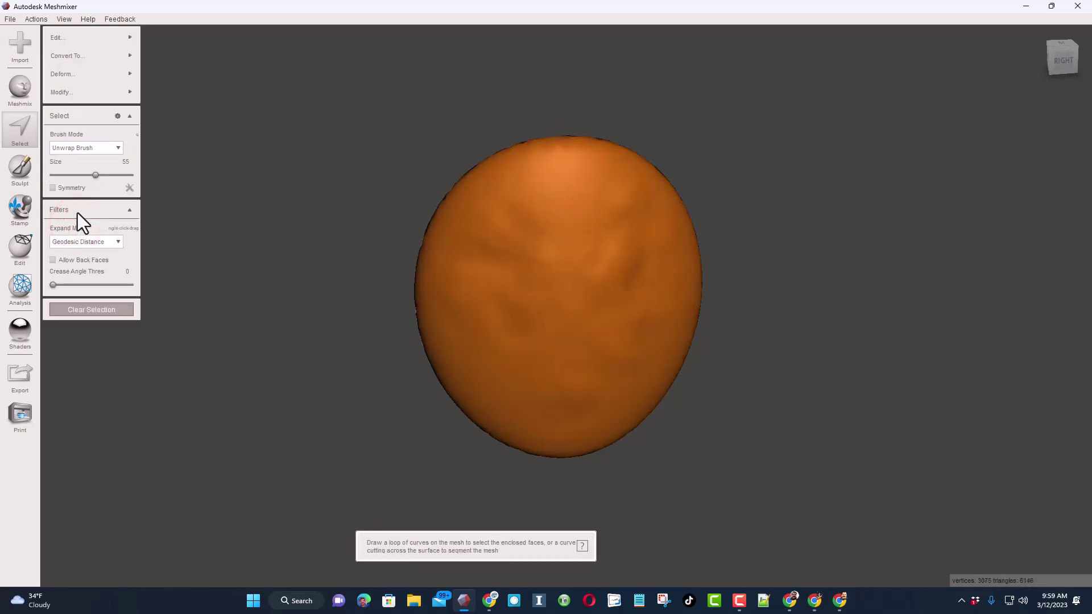
Turn on the wireframe display to see the head's mesh triangles
{"action": "left_click", "coordinate": [60, 21]}
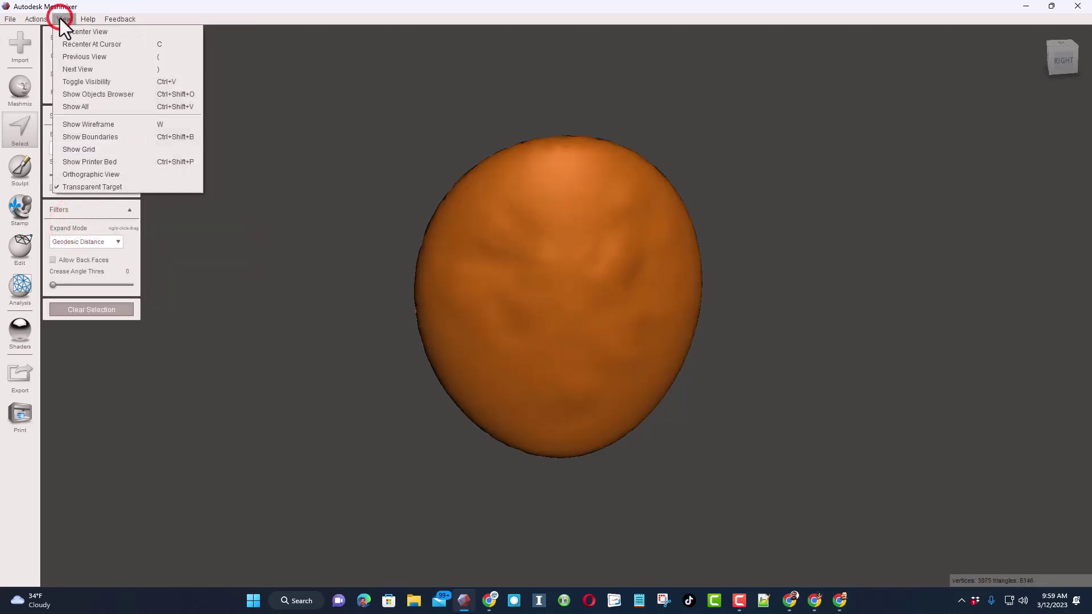
{"action": "left_click", "coordinate": [86, 126]}
{"action": "mouse_move", "coordinate": [605, 325]}
{"action": "right_mouse_down"}
{"action": "mouse_move", "coordinate": [561, 333]}
{"action": "mouse_move", "coordinate": [532, 319]}
{"action": "mouse_move", "coordinate": [598, 342]}
{"action": "right_mouse_up"}
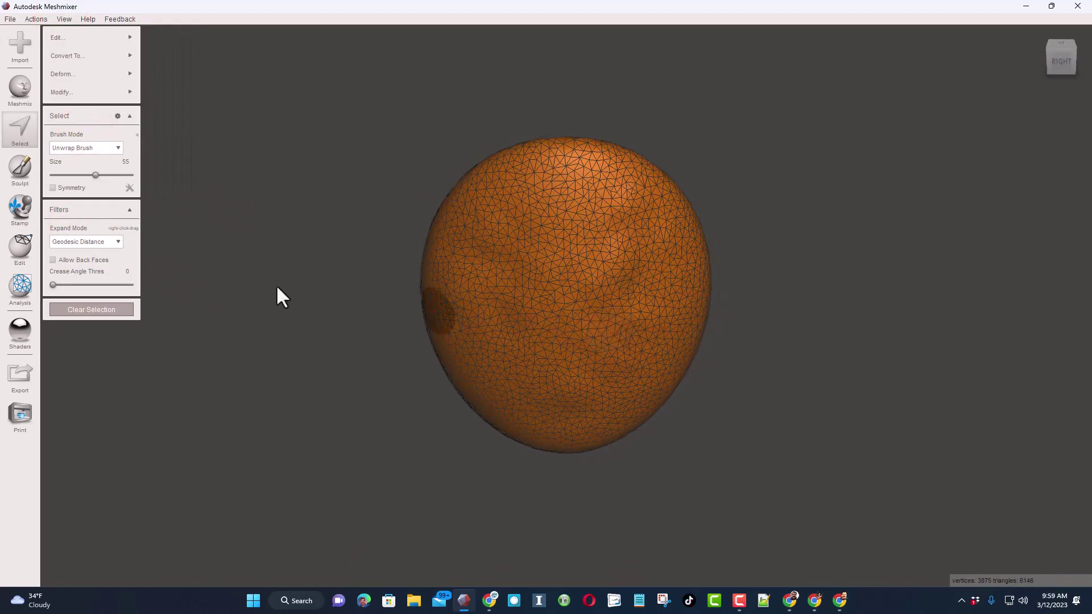
Apply a second Reduce, halving the mesh to 3072 triangles
{"action": "mouse_move", "coordinate": [85, 39]}
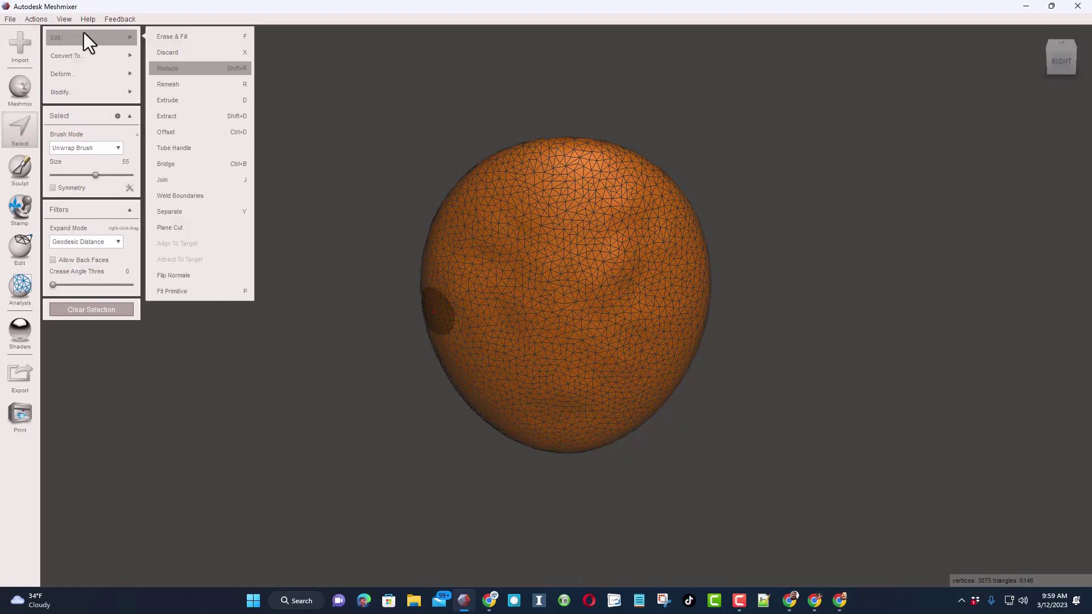
{"action": "left_click", "coordinate": [169, 67]}
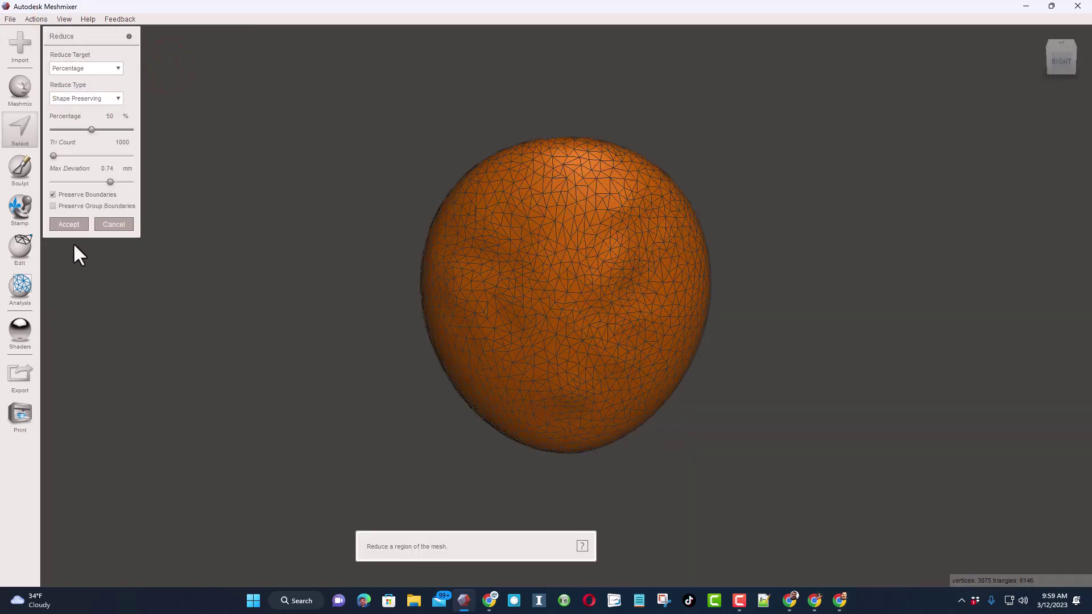
{"action": "left_click", "coordinate": [74, 224]}
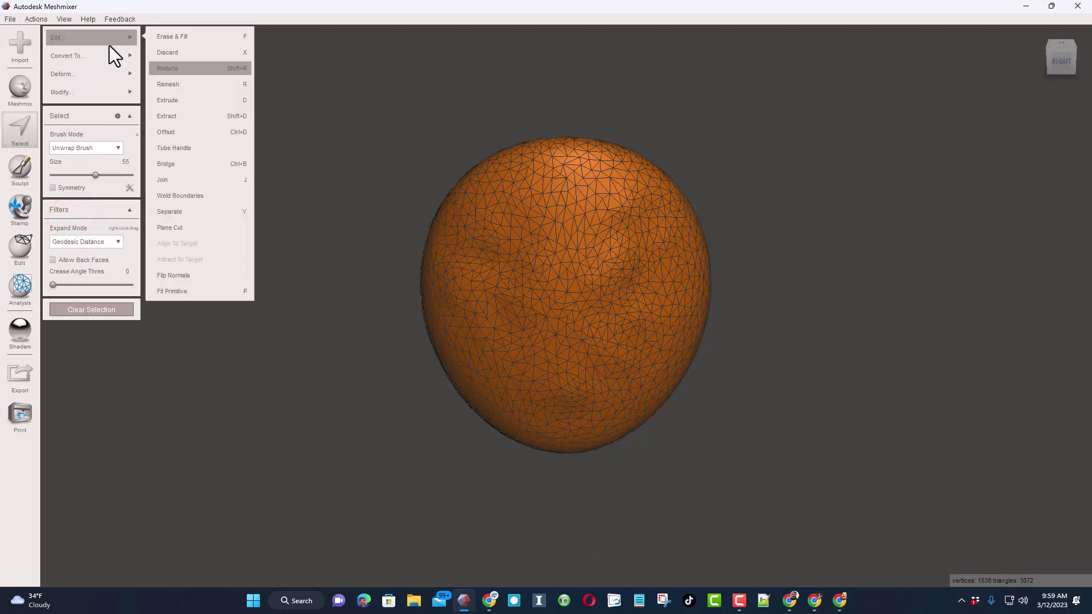
{"action": "mouse_move", "coordinate": [134, 55]}
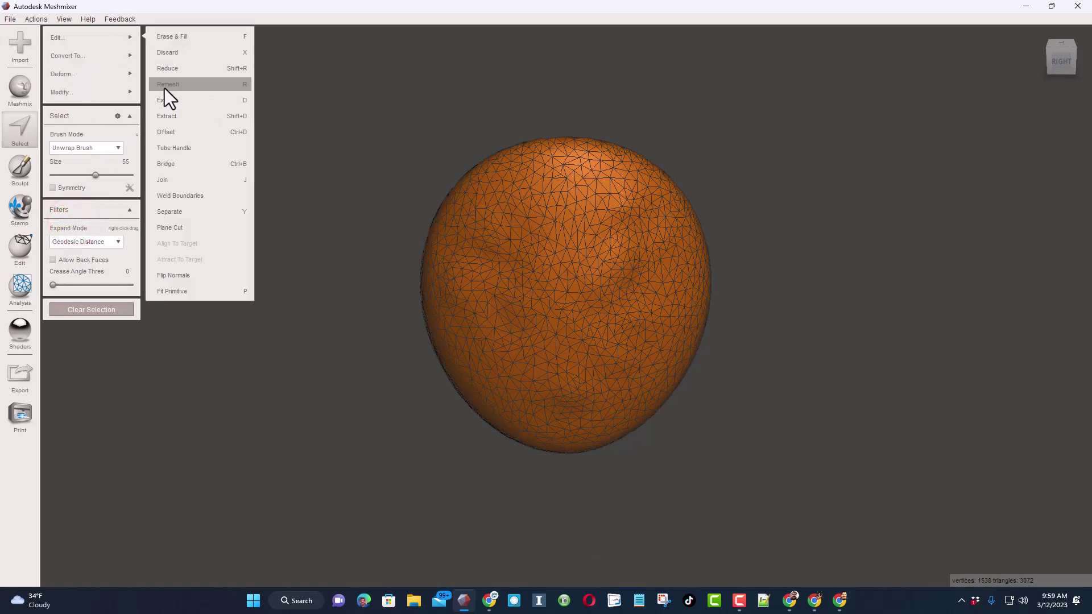
Remesh the head with Adaptive Density lowered to −27% for a coarser mesh
{"action": "left_click", "coordinate": [165, 86]}
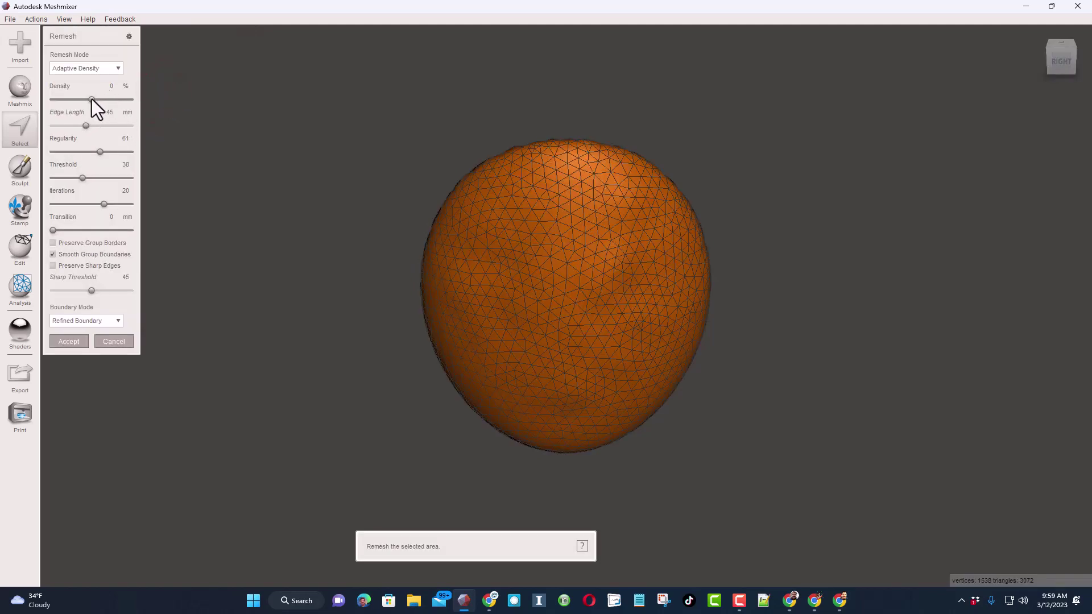
{"action": "left_click_drag", "start_coordinate": [92, 97], "coordinate": [71, 105]}
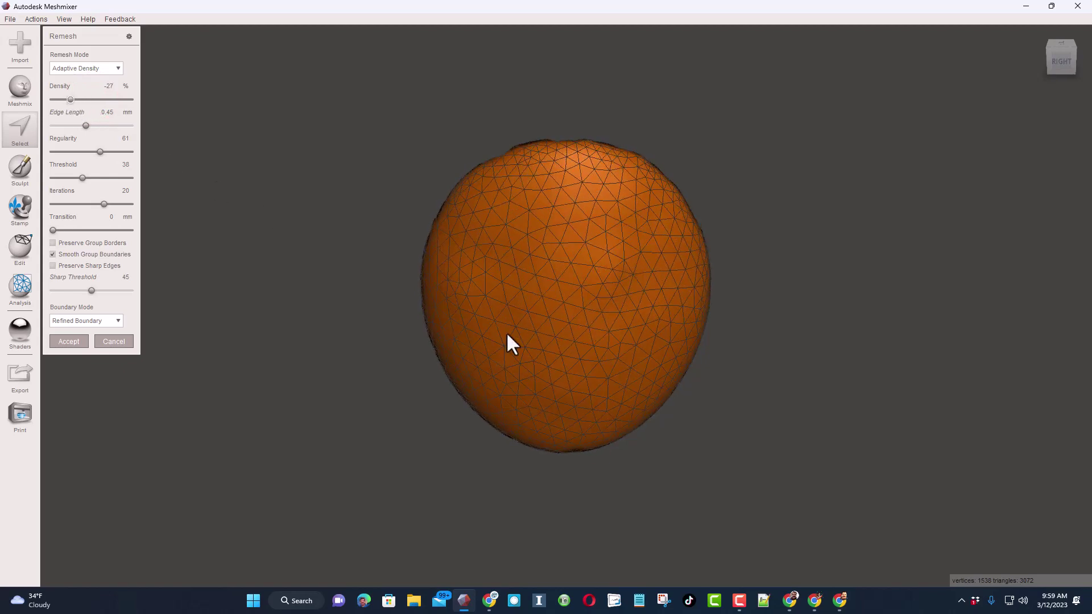
{"action": "key", "text": "ctrl+f"}
Smooth the remeshed head, leaving 2032 evenly spread triangles
{"action": "right_click_drag", "start_coordinate": [556, 360], "coordinate": [516, 357]}
{"action": "left_click", "coordinate": [76, 68]}
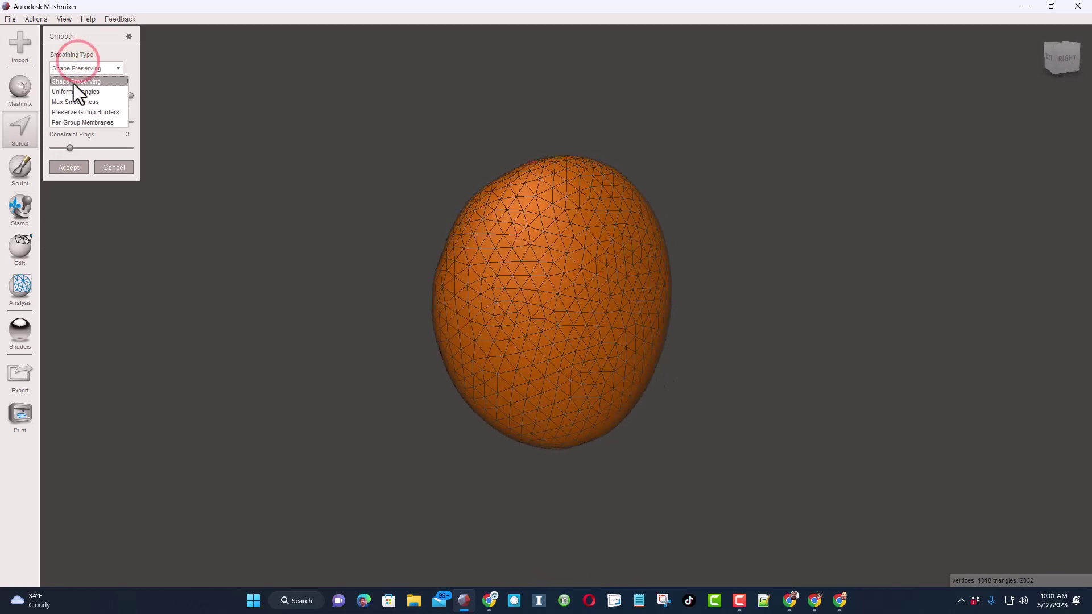
{"action": "left_click", "coordinate": [77, 169]}
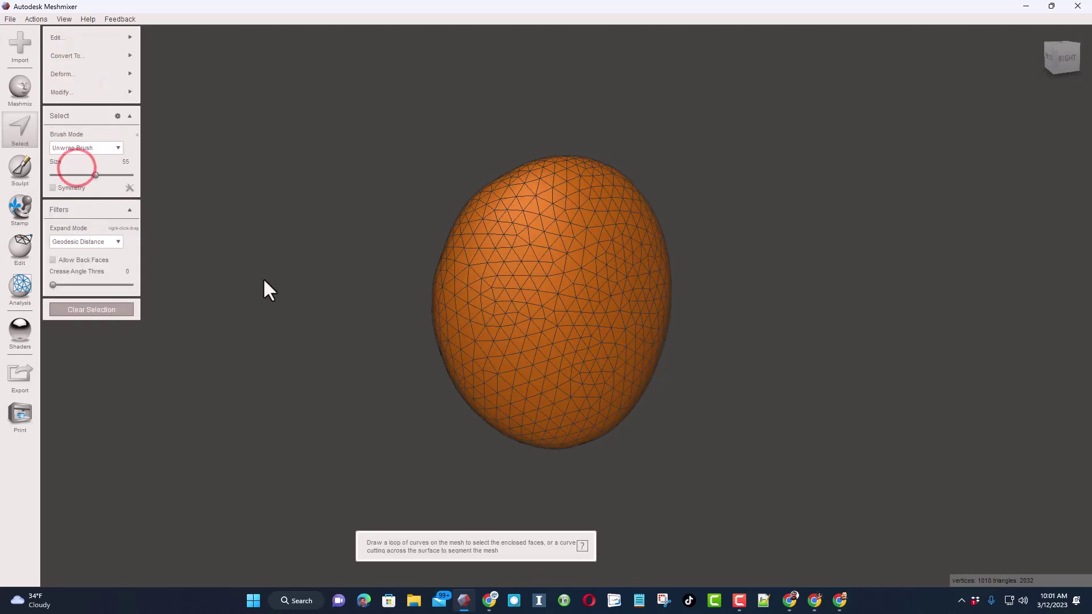
{"action": "right_click_drag", "start_coordinate": [356, 299], "coordinate": [339, 315]}
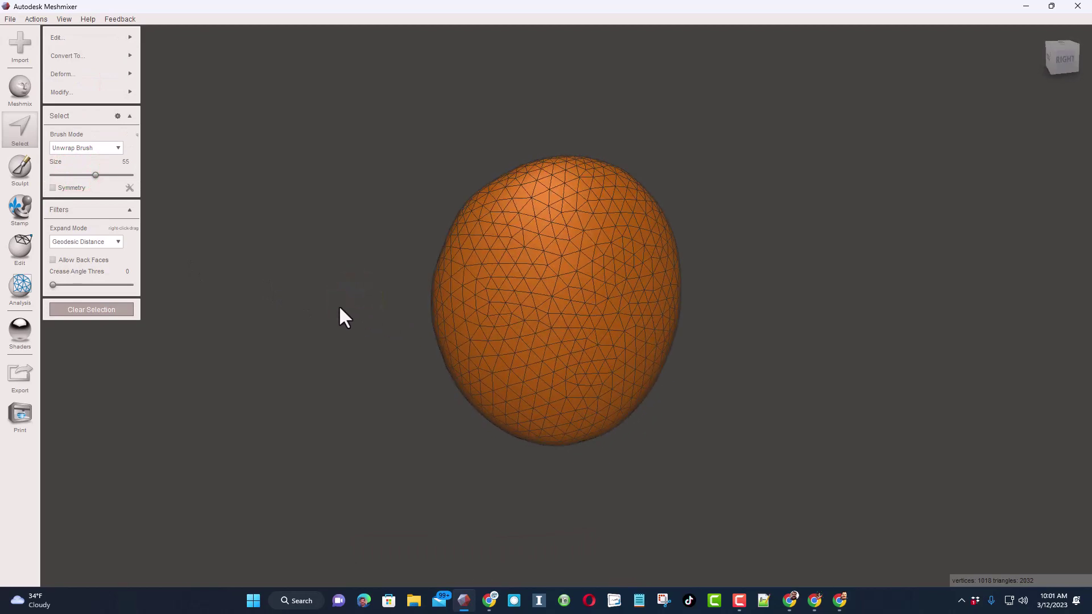
Export the mask to Downloads as the binary STL file shy guy3.stl
{"action": "left_click", "coordinate": [10, 18]}
{"action": "left_click", "coordinate": [36, 177]}
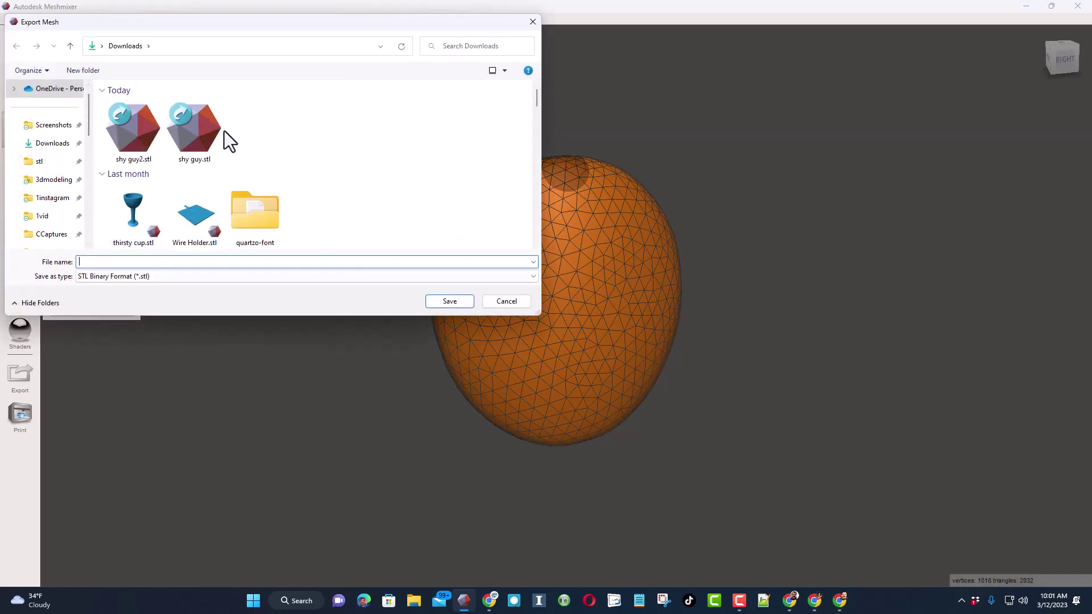
{"action": "left_click", "coordinate": [137, 142]}
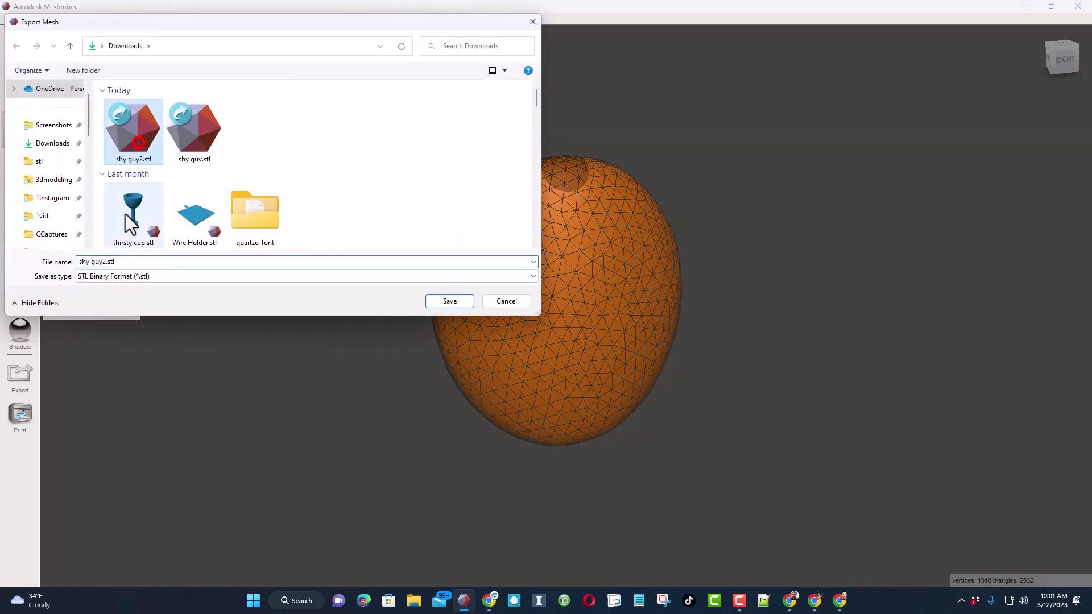
{"action": "triple_click", "coordinate": [107, 261]}
{"action": "key", "text": "BackSpace"}
{"action": "key", "text": "ctrl+z"}
{"action": "left_click", "coordinate": [450, 301]}
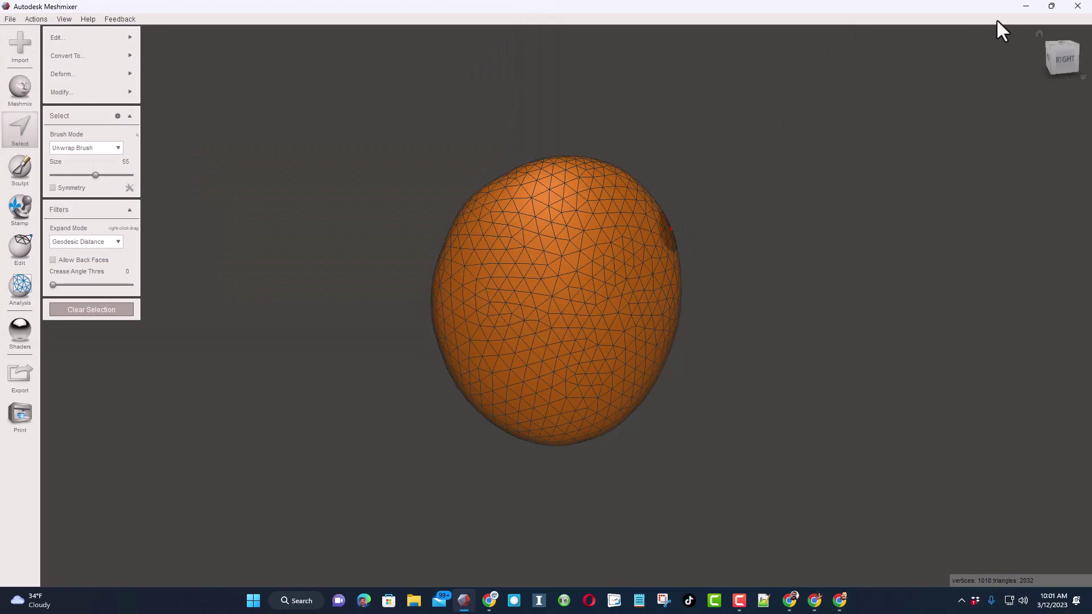
Import shy guy3.stl into the Tinkercad shy guy trick design
{"action": "left_click", "coordinate": [1026, 6]}
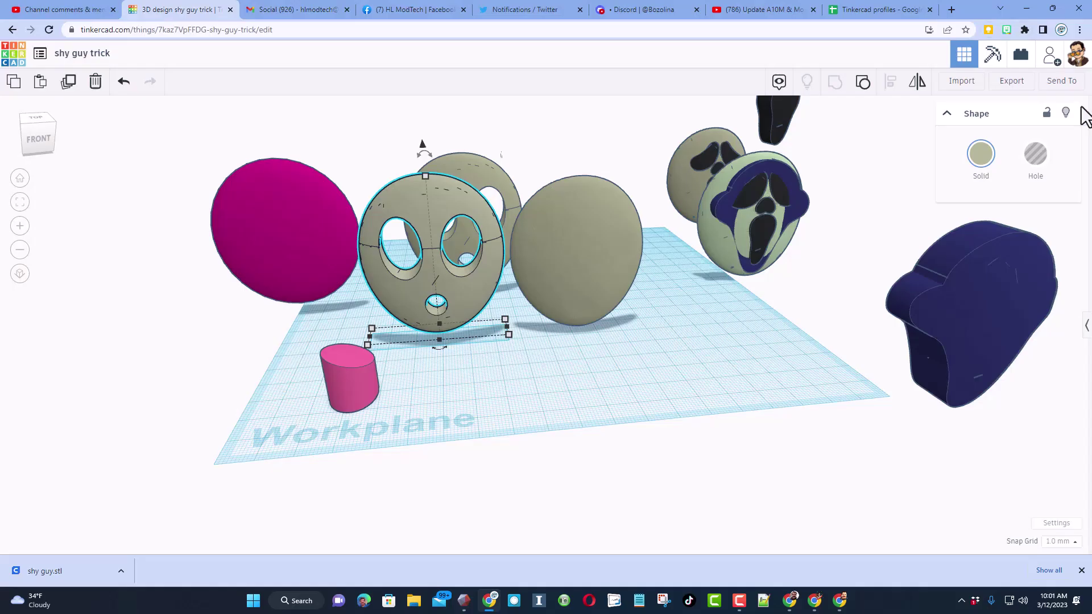
{"action": "left_click", "coordinate": [962, 81]}
{"action": "left_click", "coordinate": [516, 302]}
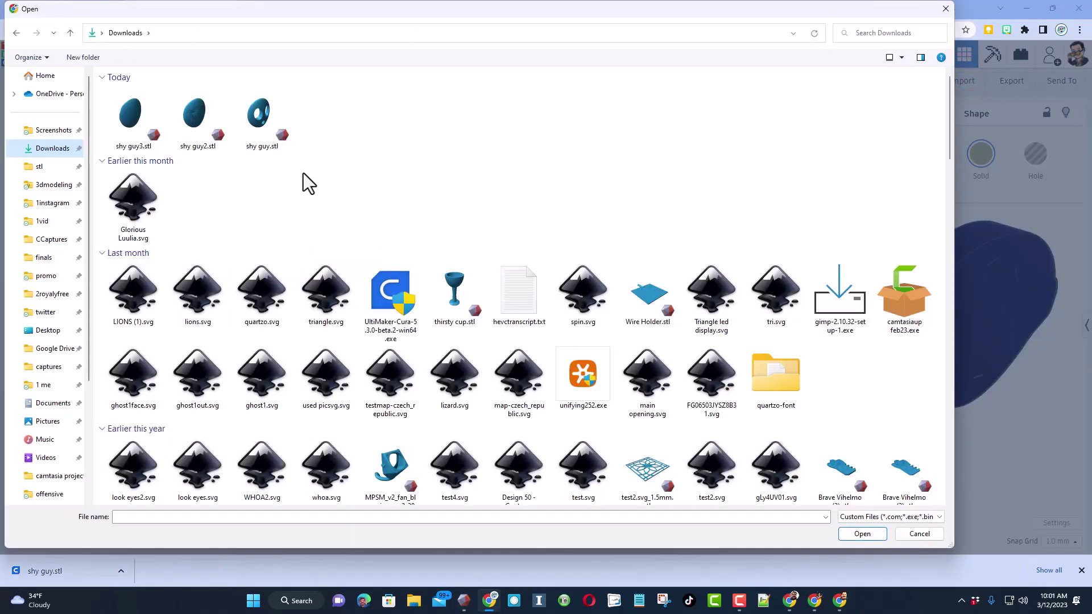
{"action": "double_click", "coordinate": [130, 114]}
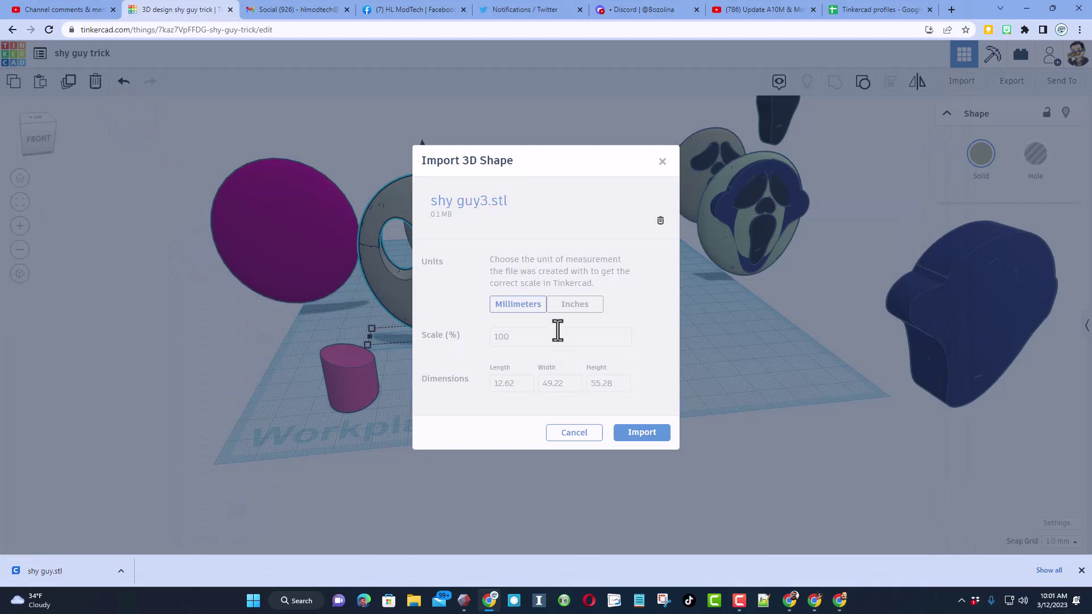
{"action": "left_click", "coordinate": [647, 433]}
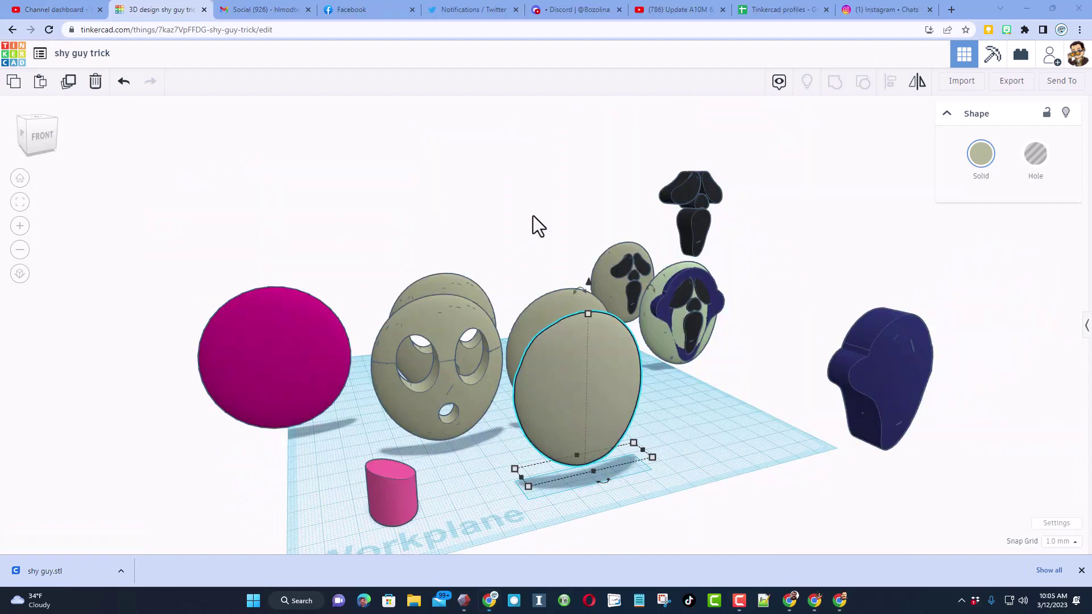
Group the new mask with the scream-face hole shapes to cut the eyes and mouth
{"action": "right_click_drag", "start_coordinate": [534, 216], "coordinate": [470, 238]}
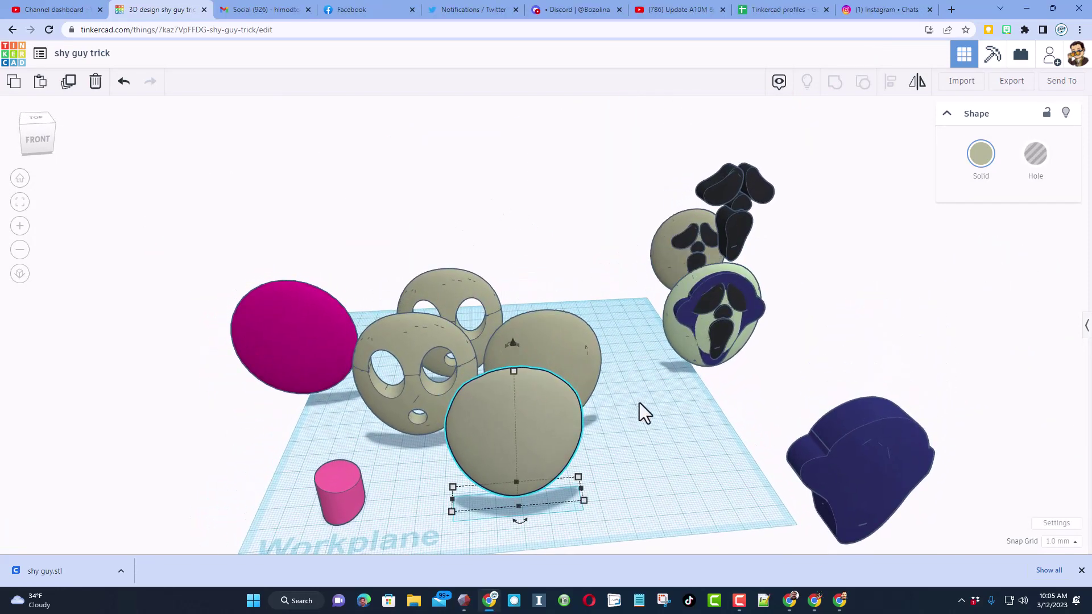
{"action": "mouse_move", "coordinate": [639, 403]}
{"action": "right_mouse_down"}
{"action": "mouse_move", "coordinate": [612, 373]}
{"action": "mouse_move", "coordinate": [629, 385]}
{"action": "right_mouse_up"}
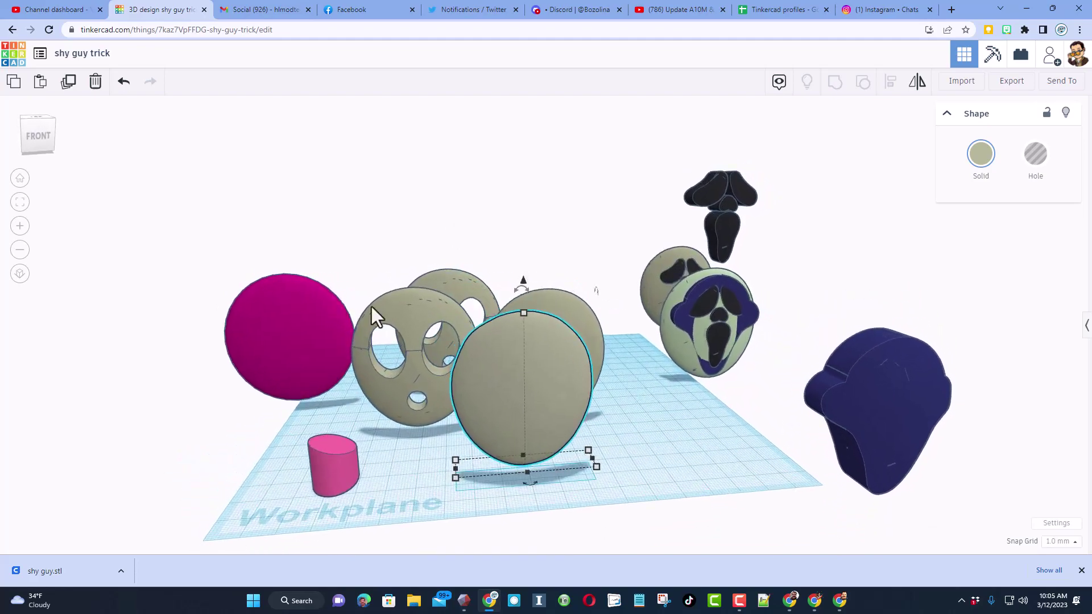
{"action": "mouse_move", "coordinate": [411, 328]}
{"action": "right_mouse_down"}
{"action": "mouse_move", "coordinate": [536, 360]}
{"action": "mouse_move", "coordinate": [452, 353]}
{"action": "mouse_move", "coordinate": [425, 336]}
{"action": "mouse_move", "coordinate": [415, 380]}
{"action": "mouse_move", "coordinate": [401, 340]}
{"action": "mouse_move", "coordinate": [561, 304]}
{"action": "mouse_move", "coordinate": [478, 348]}
{"action": "mouse_move", "coordinate": [391, 329]}
{"action": "mouse_move", "coordinate": [370, 295]}
{"action": "mouse_move", "coordinate": [411, 317]}
{"action": "right_mouse_up"}
{"action": "left_click", "coordinate": [716, 307], "text": "shift"}
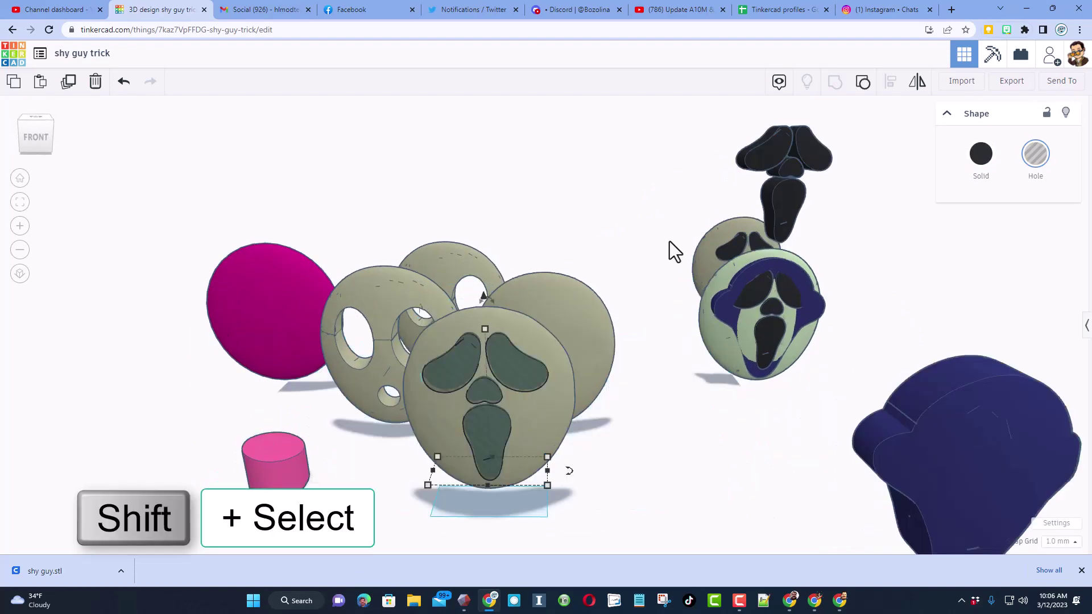
{"action": "right_click_drag", "start_coordinate": [517, 381], "coordinate": [488, 368]}
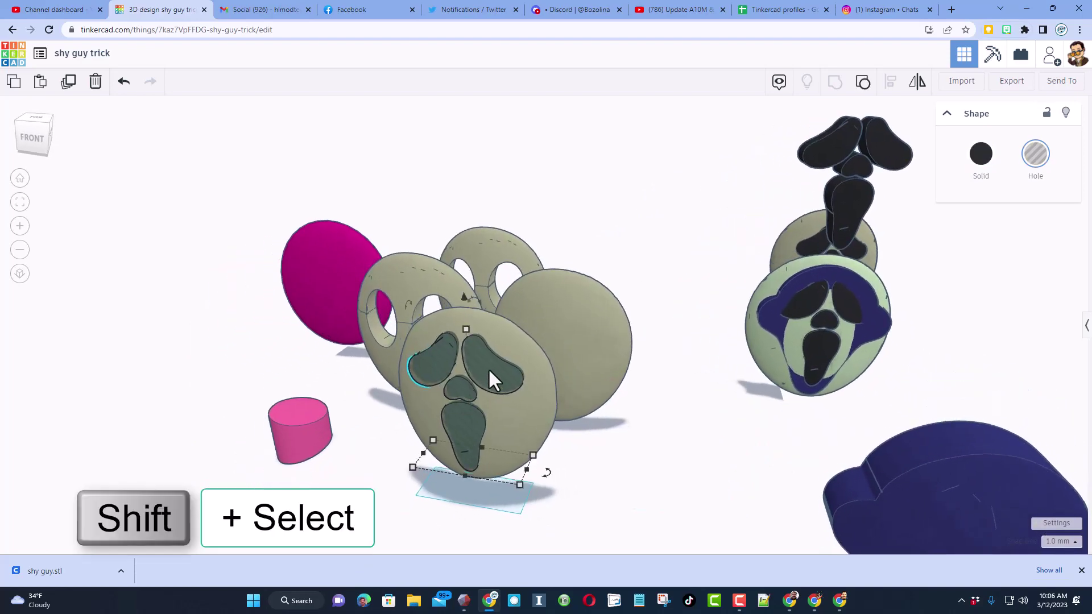
{"action": "left_click", "coordinate": [507, 346], "text": "shift"}
{"action": "key", "text": "ctrl+g"}
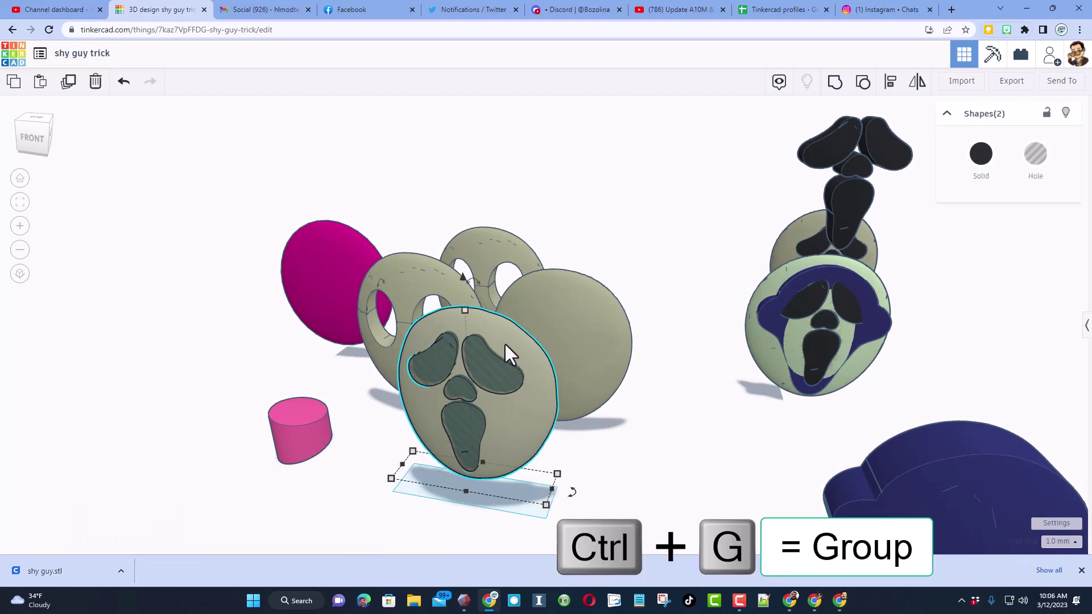
{"action": "right_click_drag", "start_coordinate": [502, 340], "coordinate": [652, 264]}
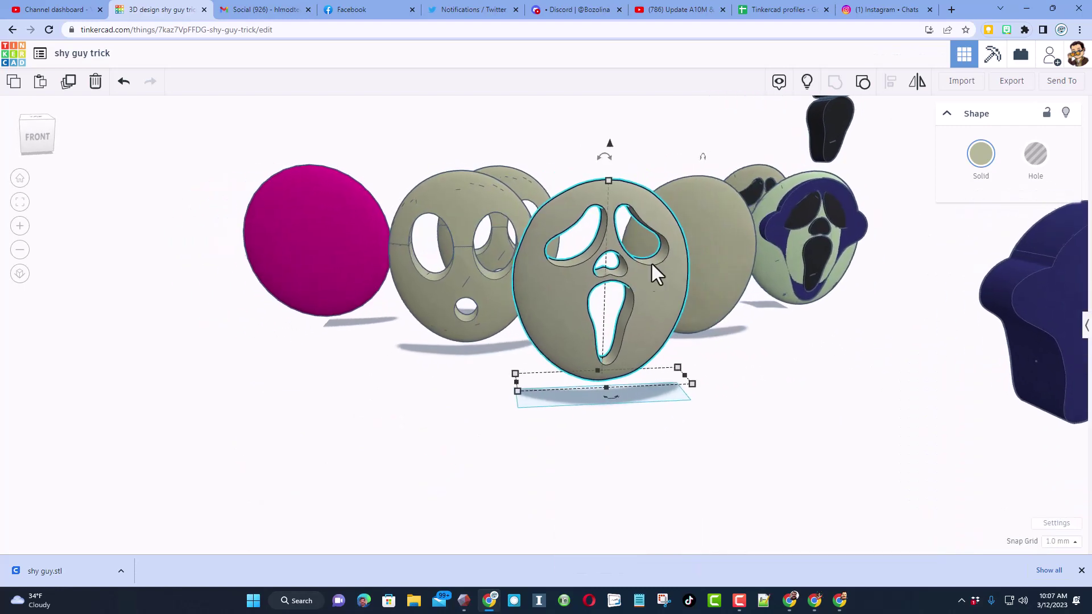
Make the cut mask white
{"action": "left_click", "coordinate": [982, 157]}
{"action": "left_click", "coordinate": [1048, 239]}
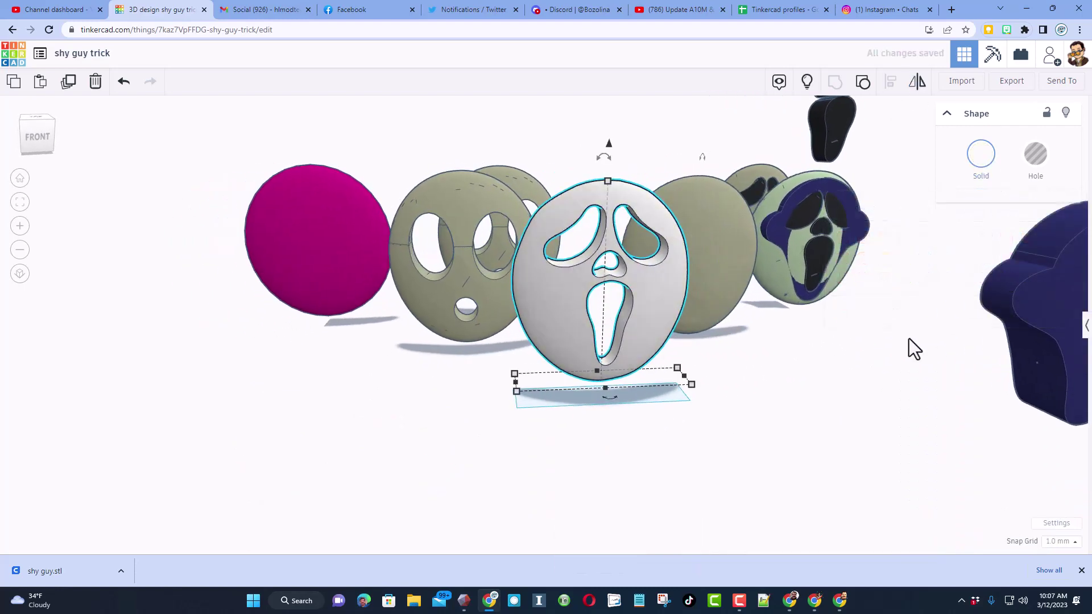
{"action": "left_click", "coordinate": [855, 357]}
{"action": "right_click_drag", "start_coordinate": [855, 357], "coordinate": [678, 377]}
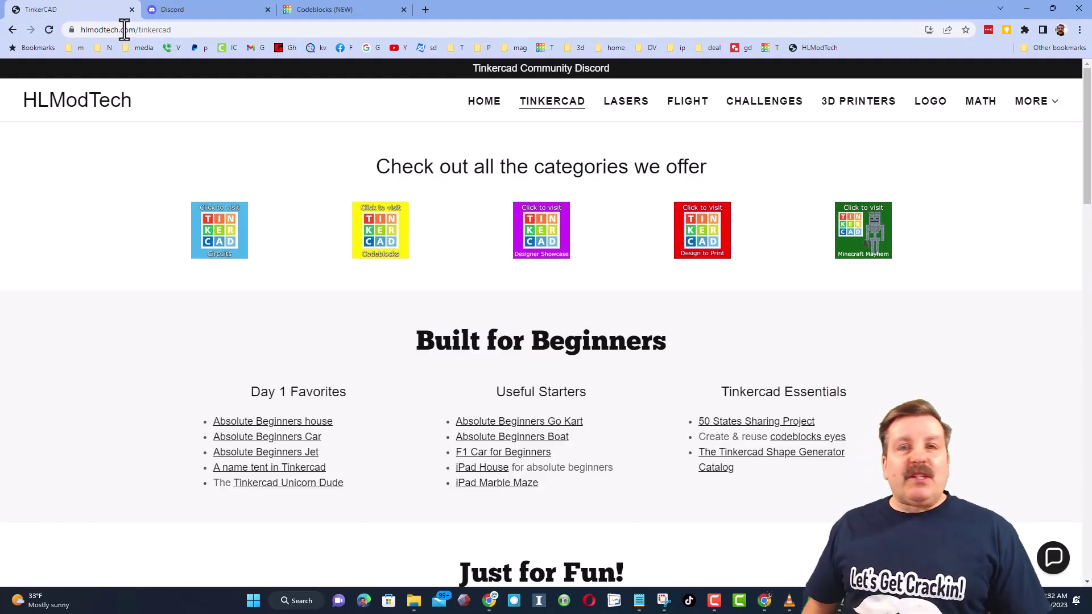